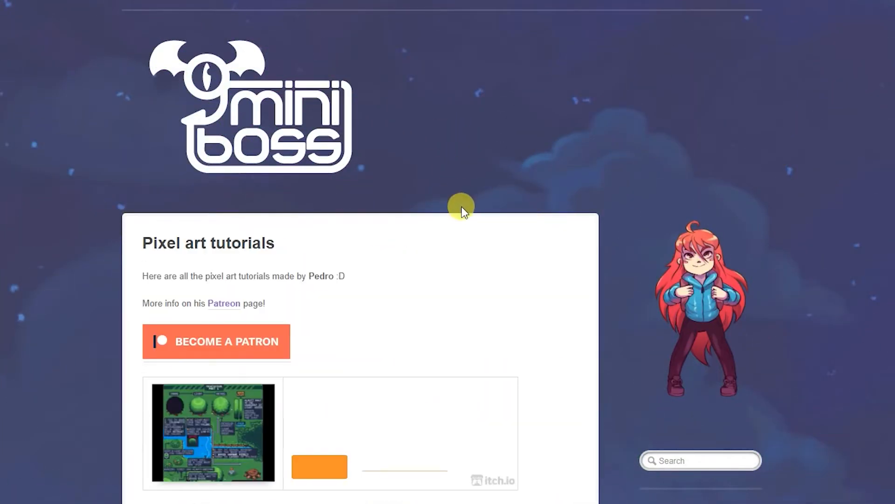
- Browse the pixel art tutorials page, examining the animation, impact, isometric and sword-attack guides
scroll(456, 208, down, 20)
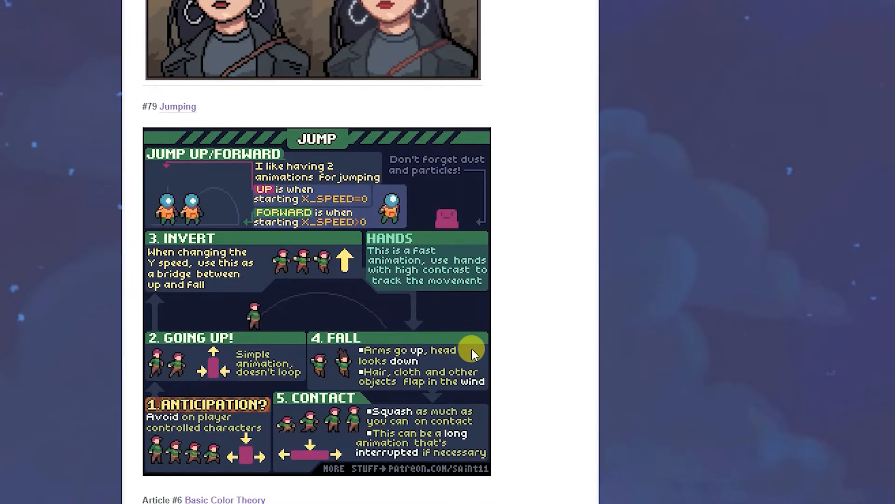
scroll(337, 298, down, 15)
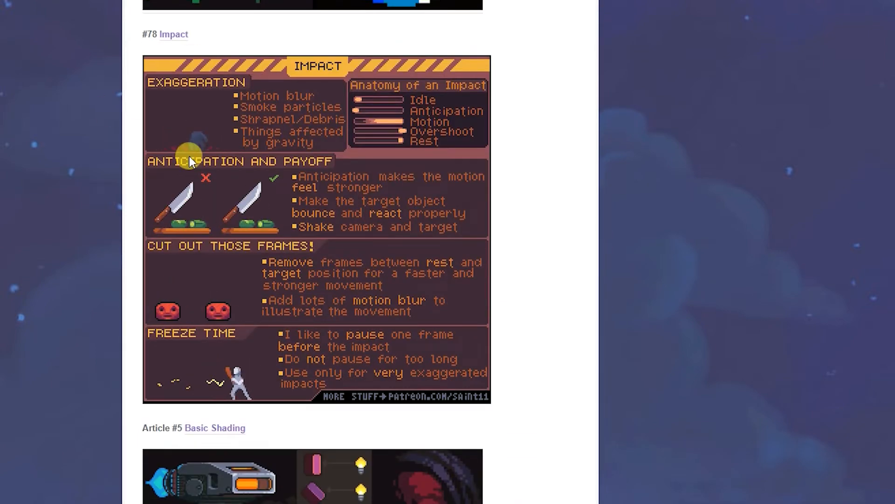
scroll(322, 256, down, 20)
scroll(327, 259, down, 20)
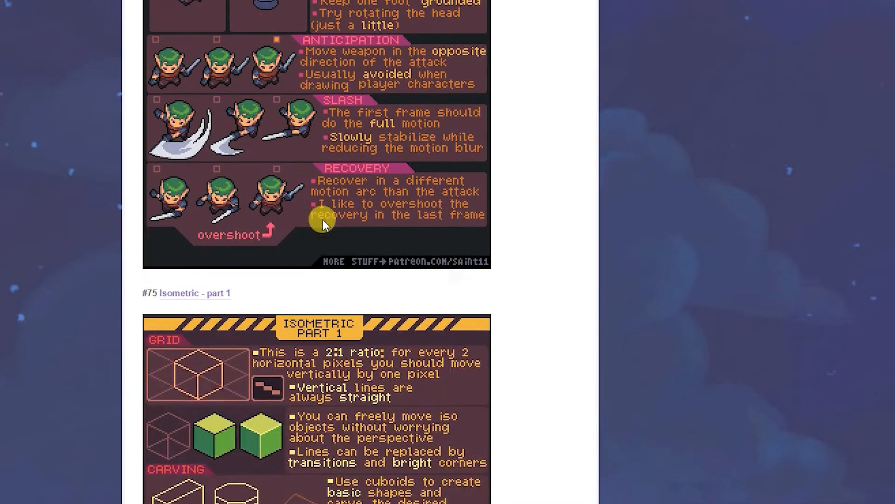
scroll(350, 216, down, 20)
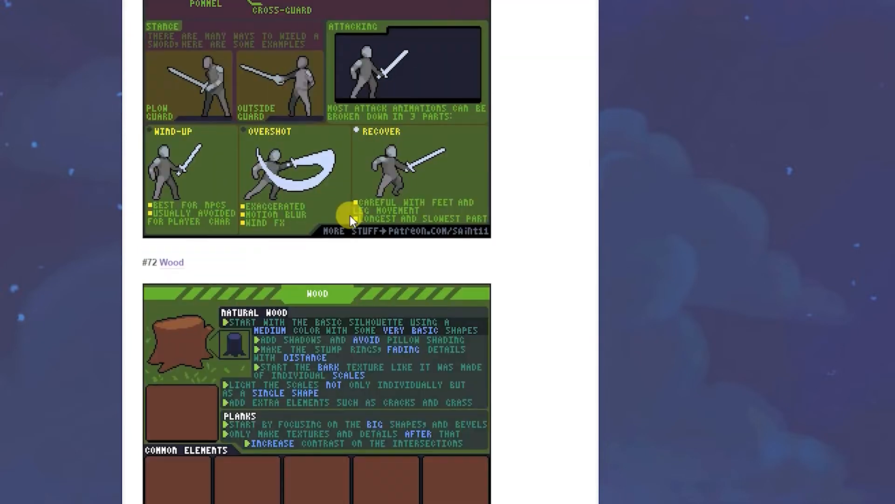
scroll(317, 370, down, 20)
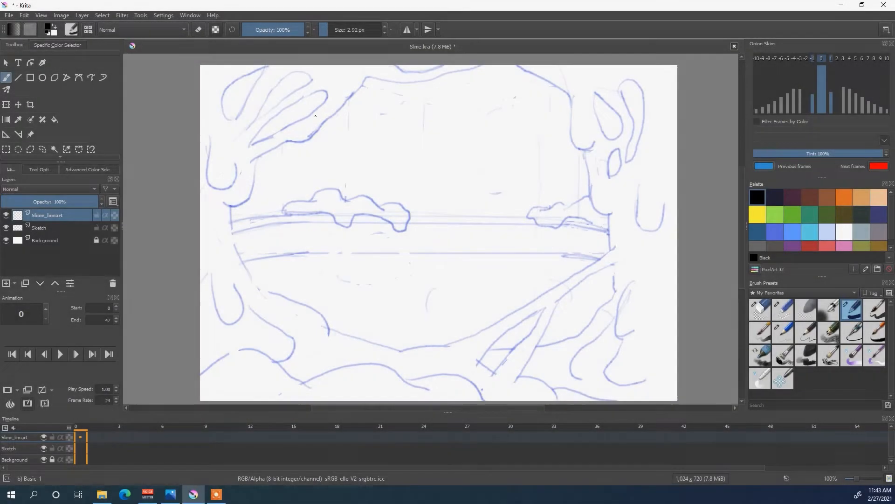
- On the Slime_lineart layer, ink the lower, left and upper edges of the central opening in black over the sketch
click(57, 226)
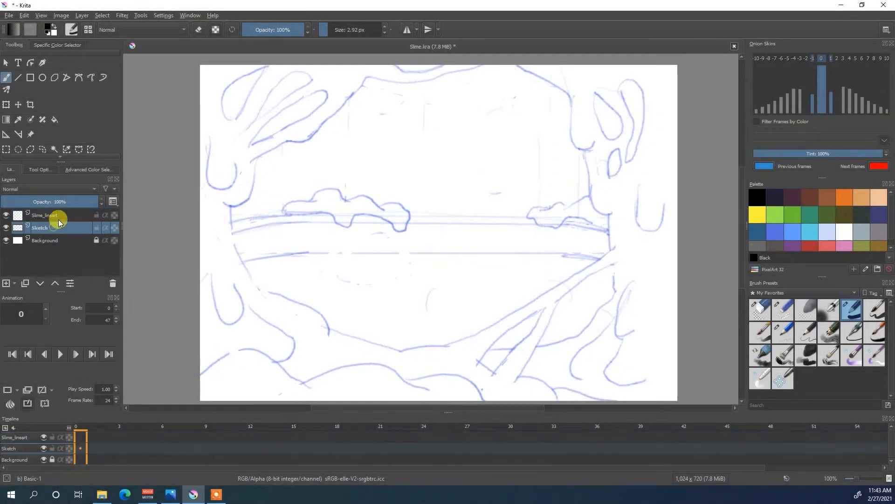
click(14, 215)
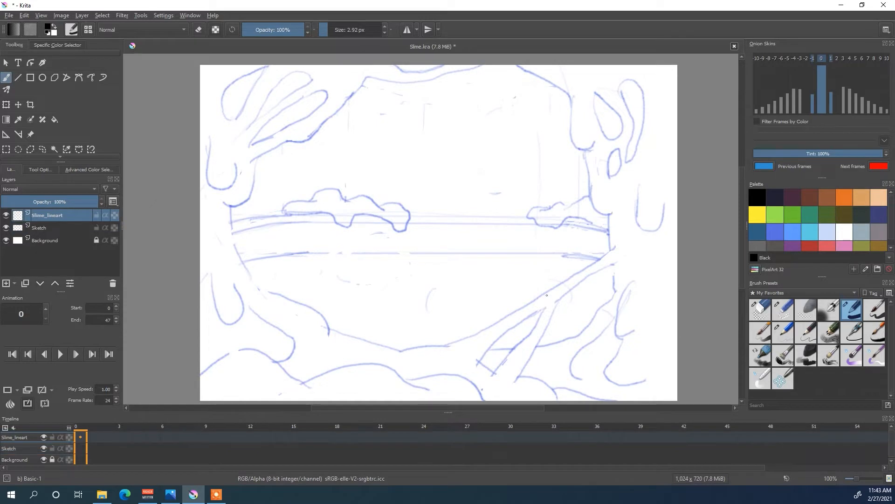
drag(451, 343, 618, 243)
drag(401, 351, 451, 343)
drag(331, 329, 388, 344)
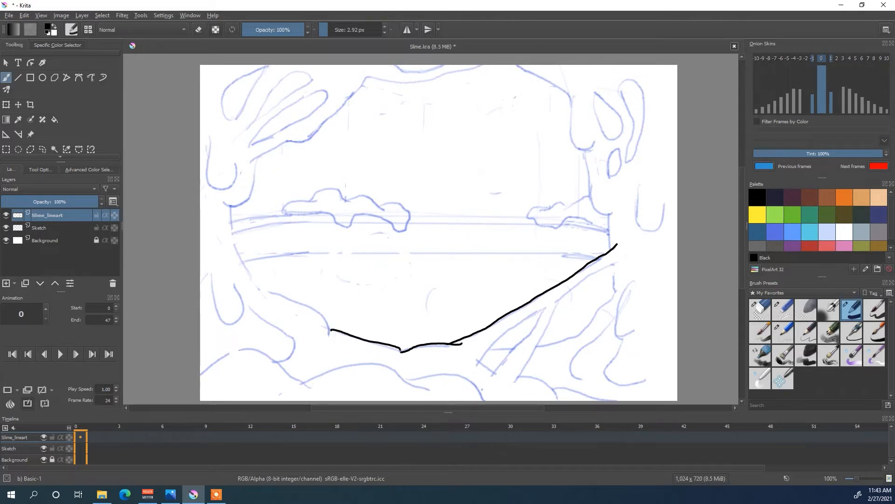
mouse_move(329, 336)
mouse_down()
mouse_move(257, 282)
mouse_move(242, 263)
mouse_move(231, 209)
mouse_move(249, 195)
mouse_move(256, 160)
mouse_move(250, 162)
mouse_move(309, 136)
mouse_move(373, 77)
mouse_move(415, 82)
mouse_move(480, 68)
mouse_up()
drag(392, 65, 441, 67)
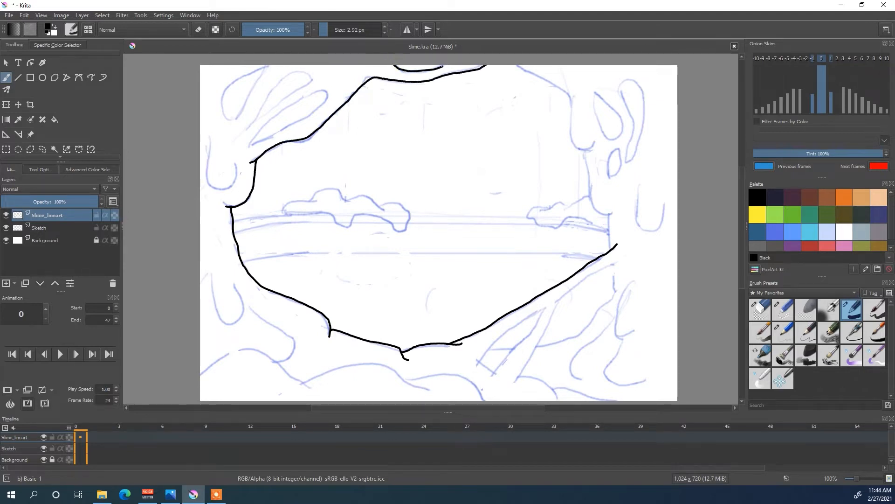
- Ink the holes and hanging drips on the slime's left side and the rounded mounds along the canvas bottom
mouse_move(253, 144)
mouse_down()
mouse_move(325, 91)
mouse_move(310, 115)
mouse_move(253, 144)
mouse_move(247, 126)
mouse_move(283, 81)
mouse_move(303, 73)
mouse_move(311, 81)
mouse_move(265, 113)
mouse_up()
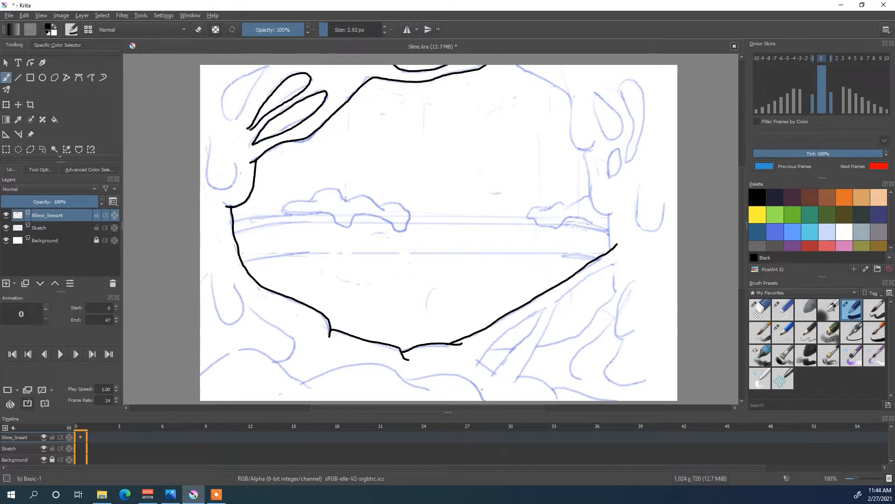
mouse_move(223, 92)
mouse_down()
mouse_move(232, 121)
mouse_move(257, 84)
mouse_move(254, 71)
mouse_move(226, 88)
mouse_up()
mouse_move(212, 138)
mouse_down()
mouse_move(211, 186)
mouse_move(235, 173)
mouse_up()
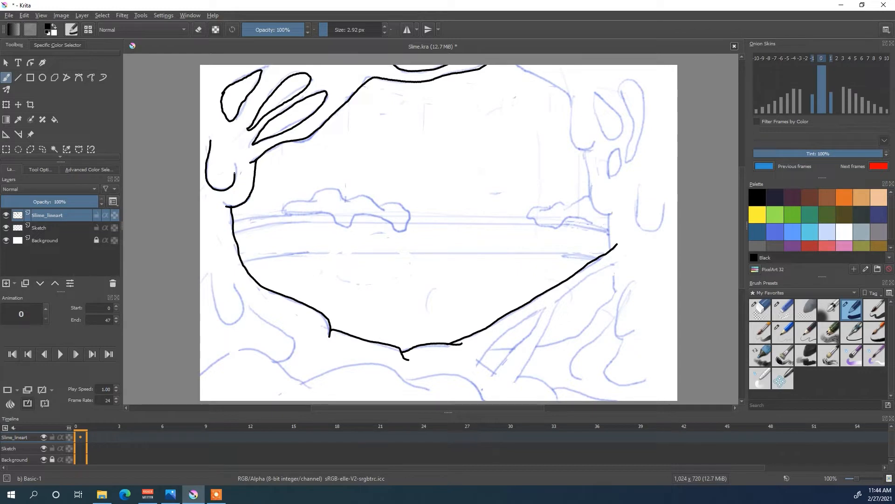
mouse_move(212, 276)
mouse_down()
mouse_move(219, 319)
mouse_move(230, 324)
mouse_move(243, 305)
mouse_move(289, 333)
mouse_move(294, 350)
mouse_move(279, 362)
mouse_up()
mouse_move(204, 373)
mouse_down()
mouse_move(219, 358)
mouse_move(252, 352)
mouse_move(310, 383)
mouse_move(367, 364)
mouse_move(398, 368)
mouse_move(436, 395)
mouse_move(410, 380)
mouse_move(477, 388)
mouse_up()
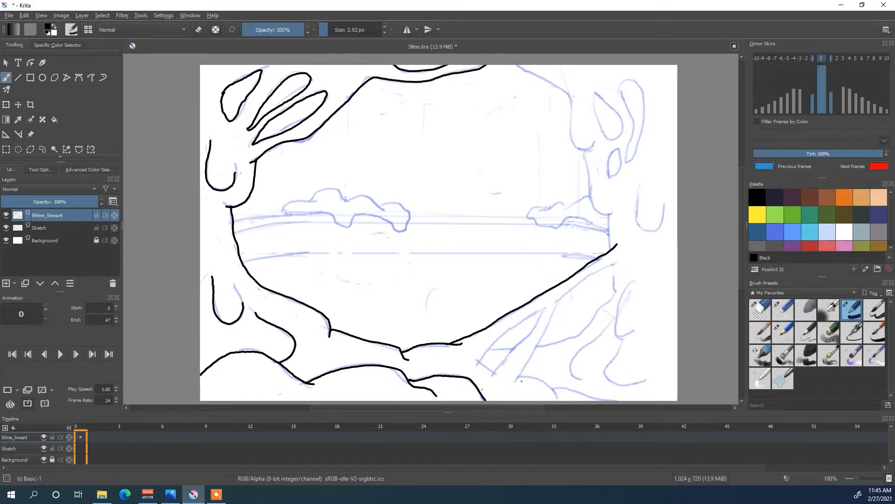
- Ink the diagonal slime strands, the gaps between them and the curved folds in the canvas's lower-right corner
mouse_move(492, 371)
mouse_down()
mouse_move(541, 311)
mouse_move(499, 340)
mouse_up()
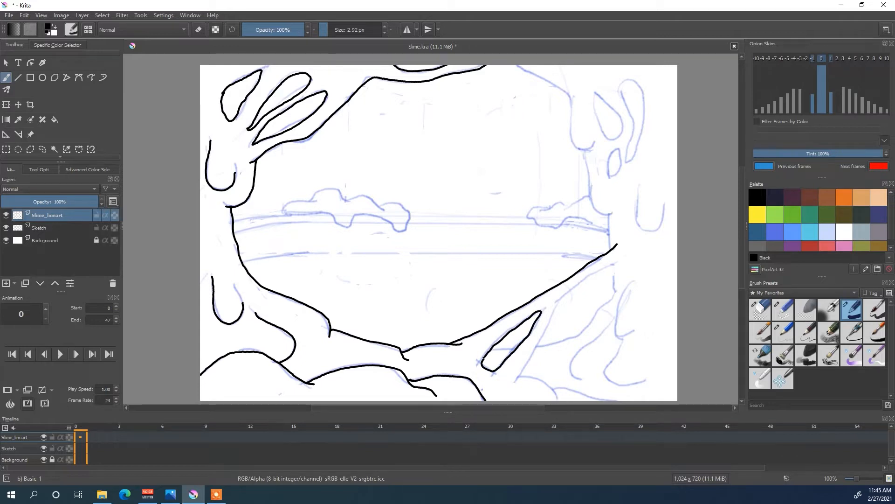
mouse_move(516, 382)
mouse_down()
mouse_move(554, 305)
mouse_move(621, 260)
mouse_up()
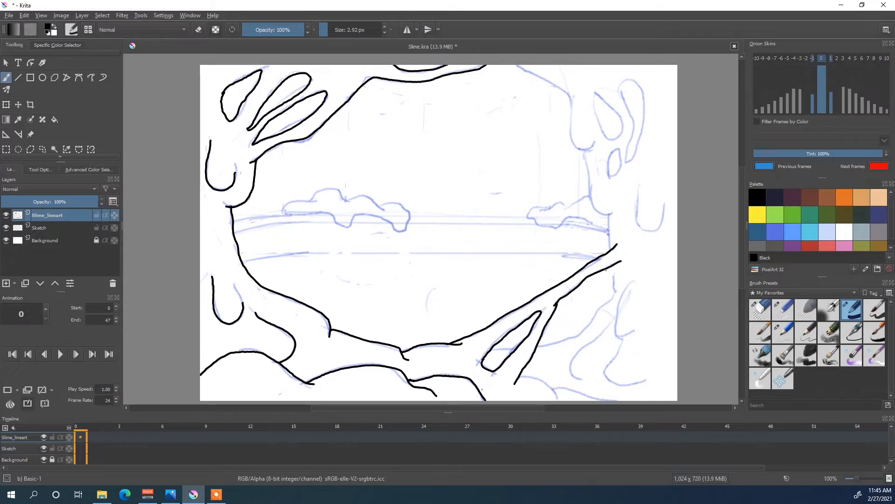
mouse_move(492, 349)
mouse_down()
mouse_move(579, 336)
mouse_move(613, 298)
mouse_move(613, 269)
mouse_up()
mouse_move(517, 379)
mouse_down()
mouse_move(555, 395)
mouse_move(559, 388)
mouse_move(596, 400)
mouse_move(573, 361)
mouse_move(616, 320)
mouse_up()
mouse_move(634, 282)
mouse_down()
mouse_move(616, 333)
mouse_move(633, 328)
mouse_move(606, 373)
mouse_move(645, 380)
mouse_up()
- Ink the drips and oval holes on the slime's right side and complete the central opening's right edge
mouse_move(639, 191)
mouse_down()
mouse_move(637, 219)
mouse_move(647, 228)
mouse_move(658, 226)
mouse_move(666, 204)
mouse_up()
mouse_move(587, 161)
mouse_down()
mouse_move(585, 151)
mouse_move(590, 191)
mouse_up()
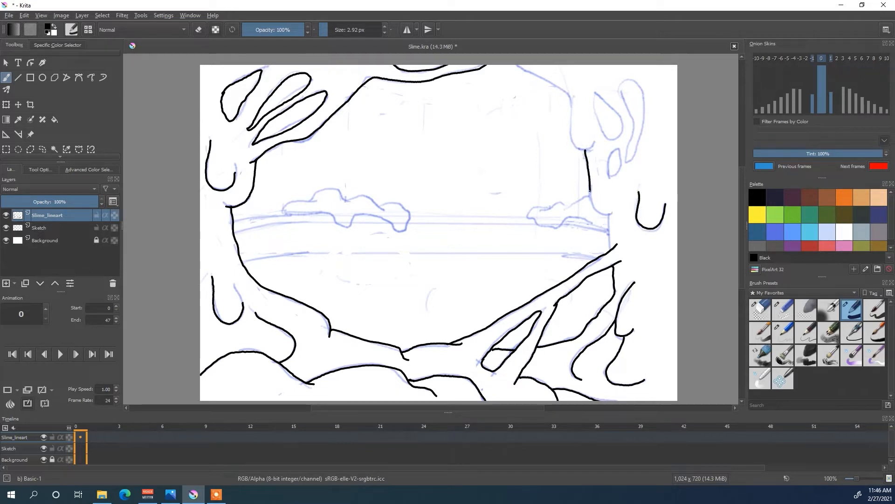
drag(609, 221, 610, 246)
mouse_move(615, 171)
mouse_down()
mouse_move(609, 179)
mouse_move(616, 149)
mouse_up()
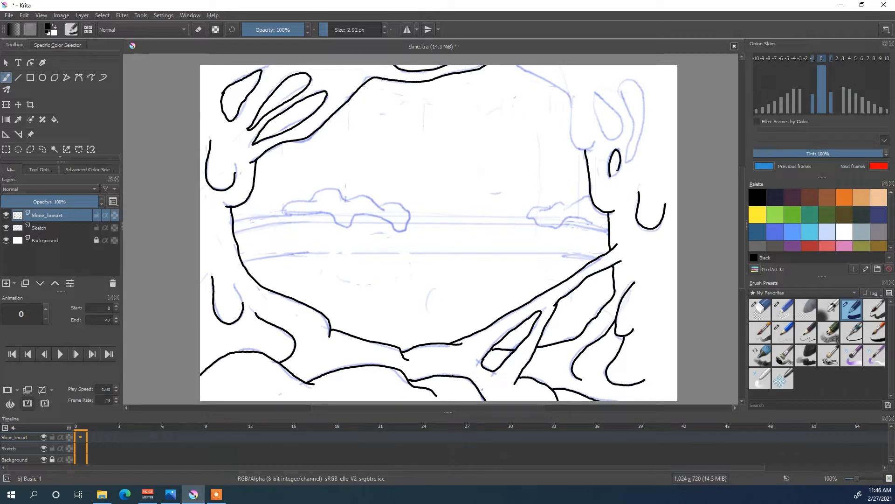
mouse_move(596, 94)
mouse_down()
mouse_move(608, 137)
mouse_move(622, 122)
mouse_move(595, 94)
mouse_move(621, 94)
mouse_move(632, 121)
mouse_move(627, 160)
mouse_move(642, 128)
mouse_move(643, 90)
mouse_up()
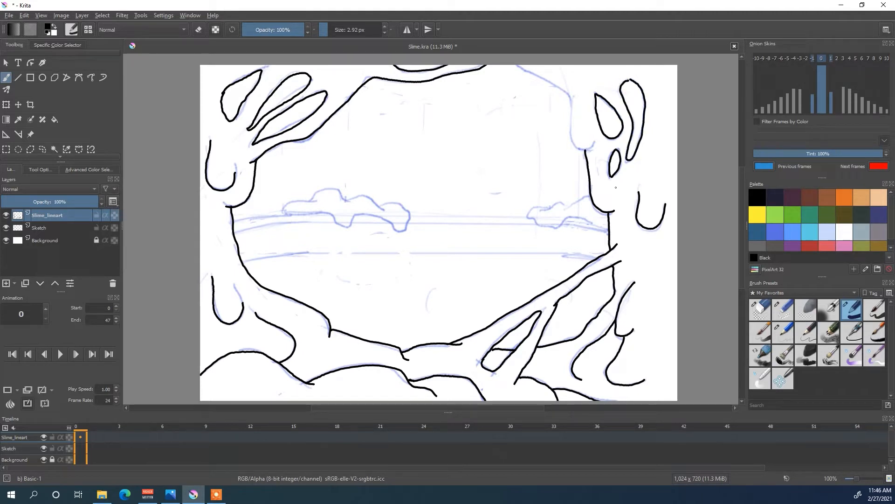
mouse_move(607, 177)
mouse_down()
mouse_move(609, 193)
mouse_move(630, 175)
mouse_up()
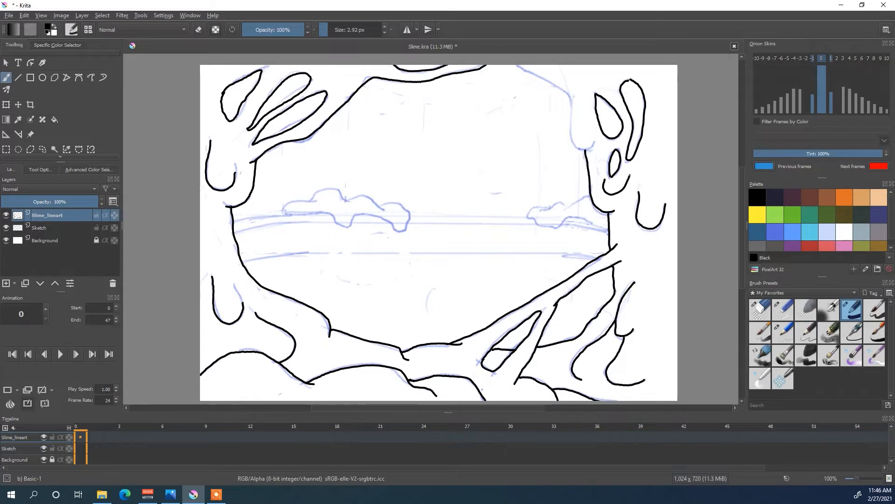
mouse_move(517, 65)
mouse_down()
mouse_move(564, 90)
mouse_move(572, 138)
mouse_up()
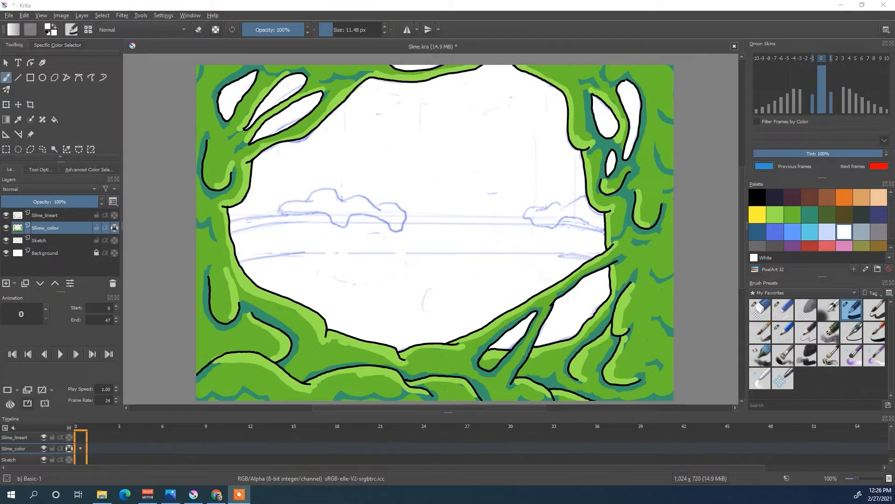
- Toggle the visibility of the Sketch and Slime_color layers to compare the coloured slime with its line art and sketch
click(6, 240)
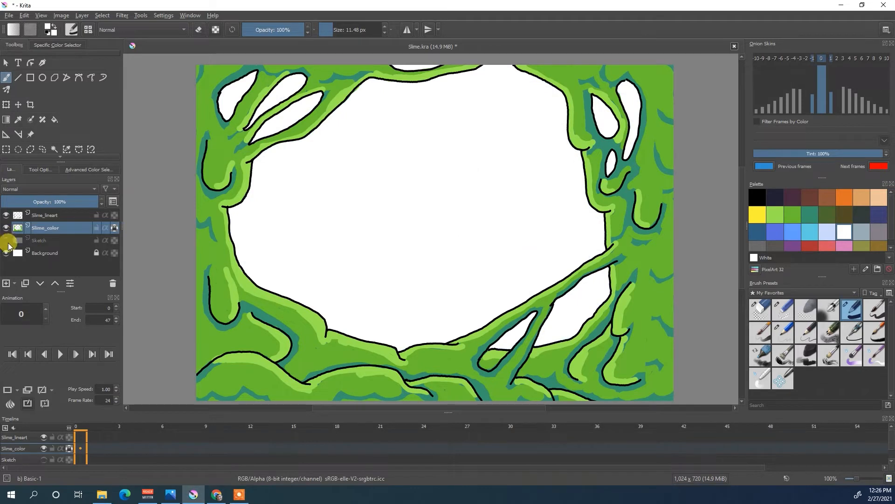
click(6, 241)
click(6, 228)
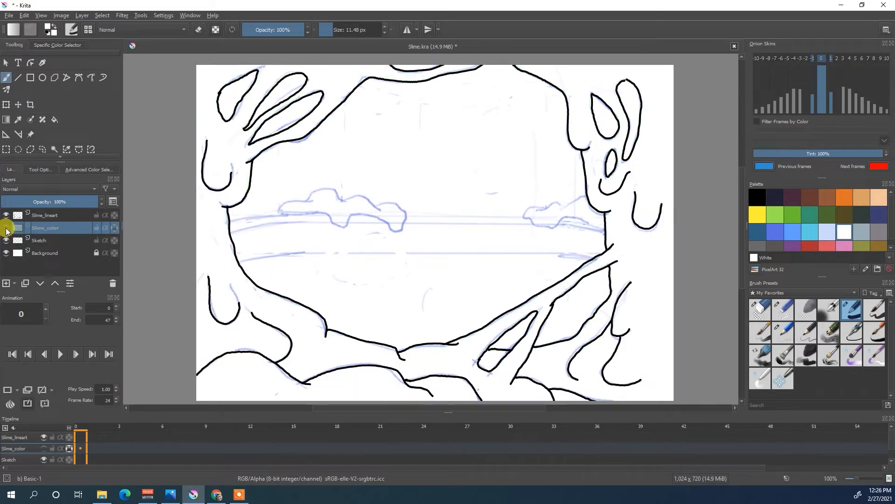
click(6, 228)
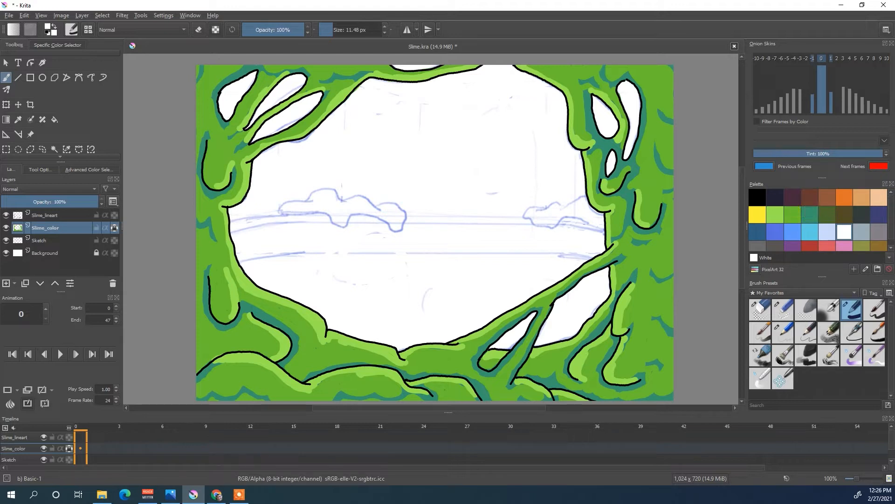
- Switch the brush colour between the palette's mid green and light green used for the slime's base and highlights
click(793, 214)
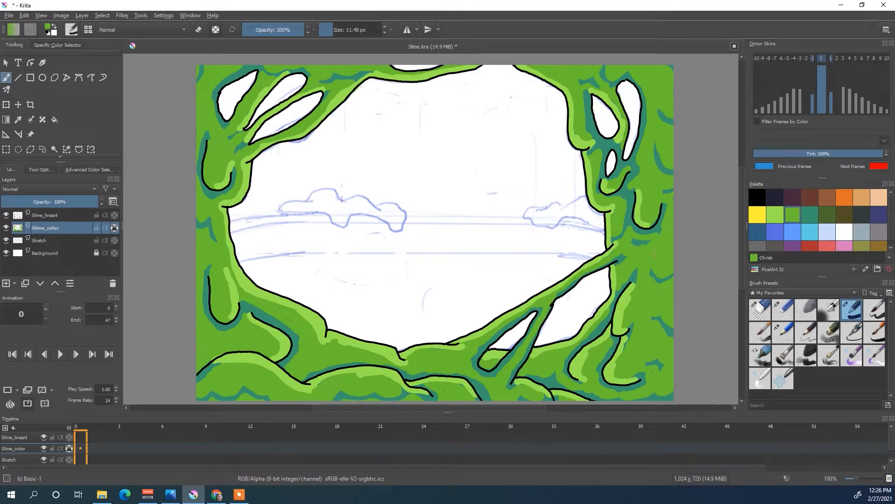
click(775, 215)
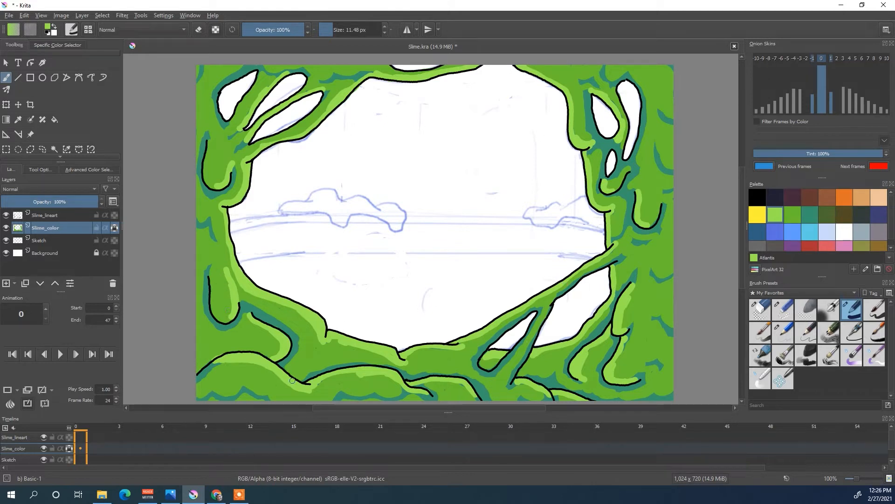
click(793, 215)
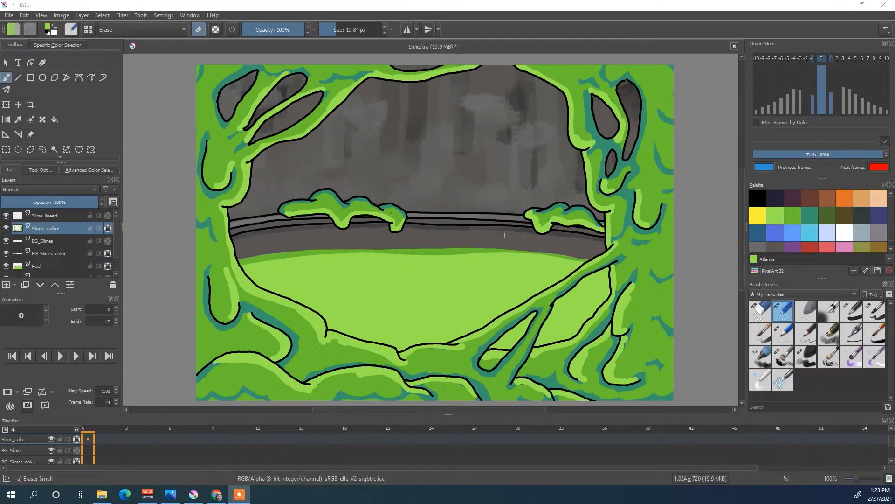
- Select the Basic-1 brush and toggle the BG_Slimes, BG_Slimes_color, Pool and Pit_color layers to inspect what each contributes
click(857, 311)
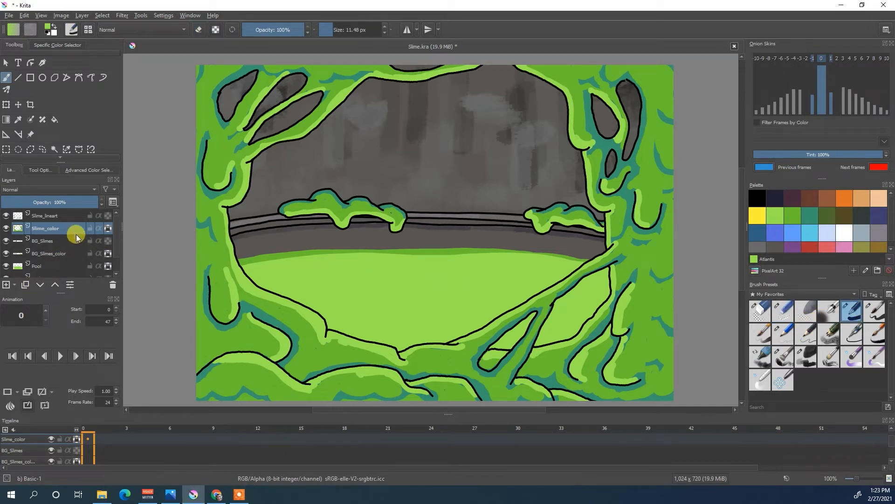
click(7, 242)
click(6, 241)
click(5, 254)
click(6, 254)
scroll(115, 272, down, 2)
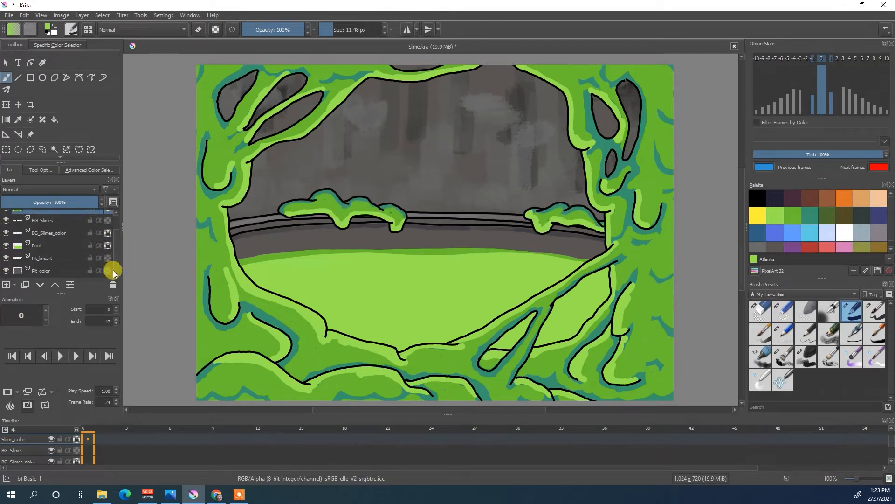
click(6, 246)
click(6, 246)
click(6, 271)
click(6, 271)
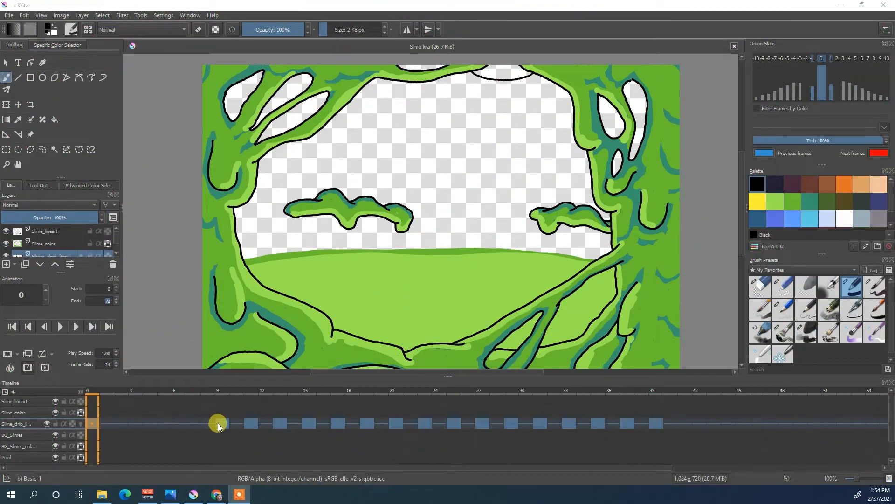
- Step through the slime drip line-art keyframes from frame 9 to frame 39 to examine the drip's fall and splash
click(223, 421)
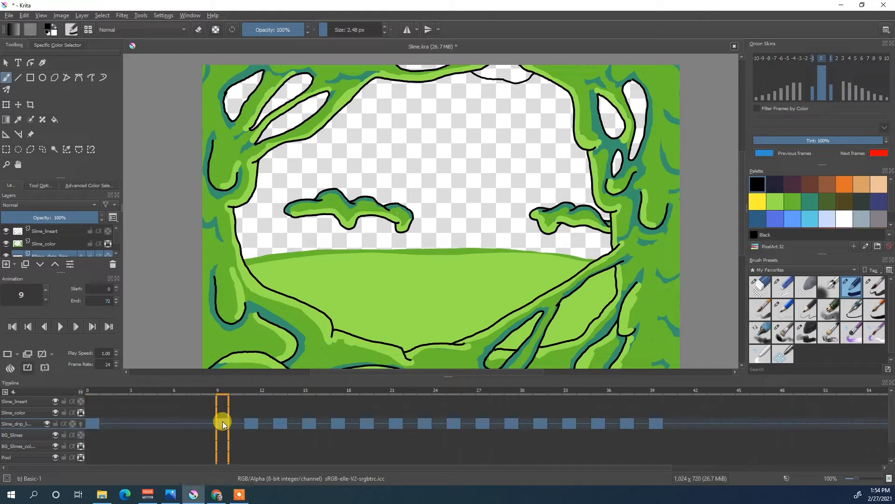
click(251, 424)
click(281, 424)
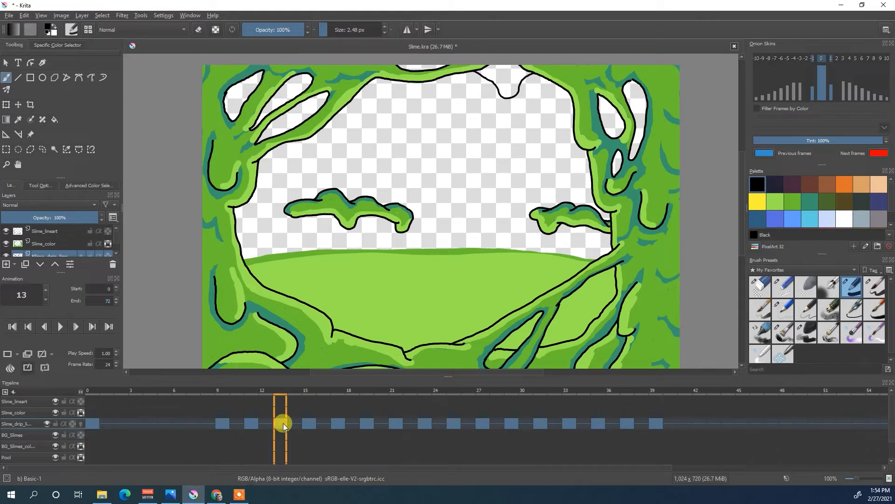
click(313, 423)
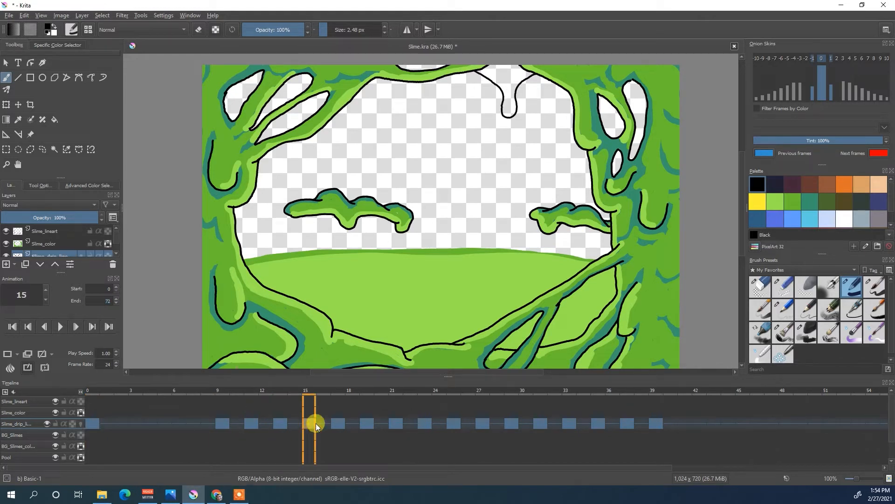
click(340, 424)
click(369, 423)
click(396, 422)
click(425, 423)
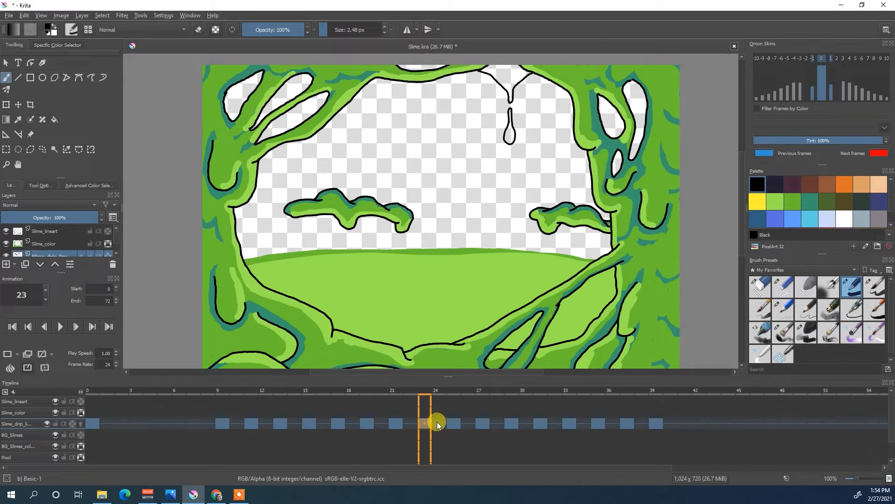
click(455, 422)
click(482, 422)
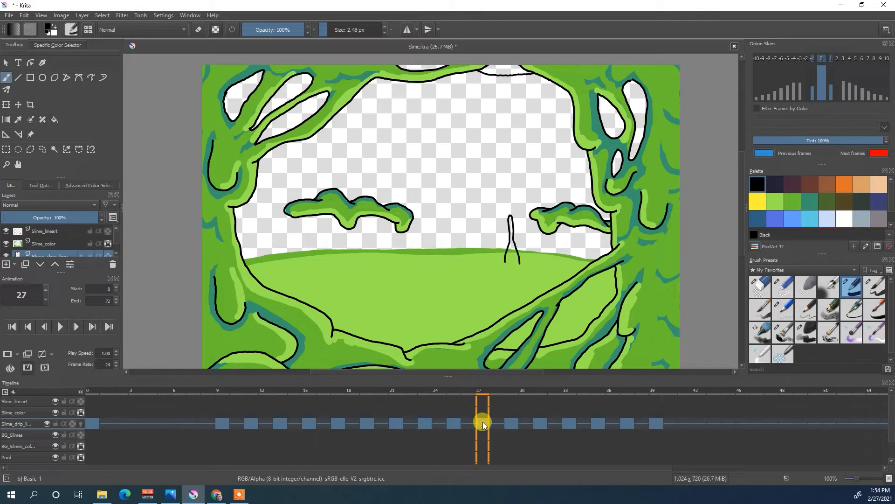
click(511, 424)
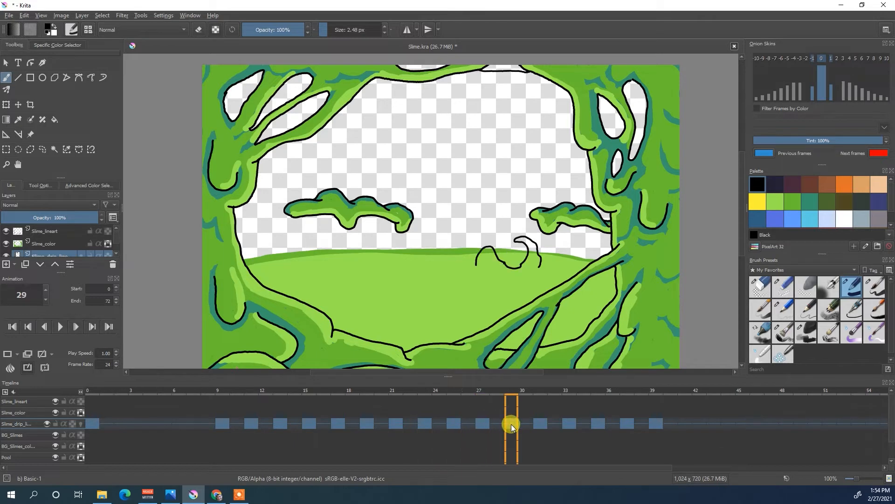
click(544, 422)
click(572, 421)
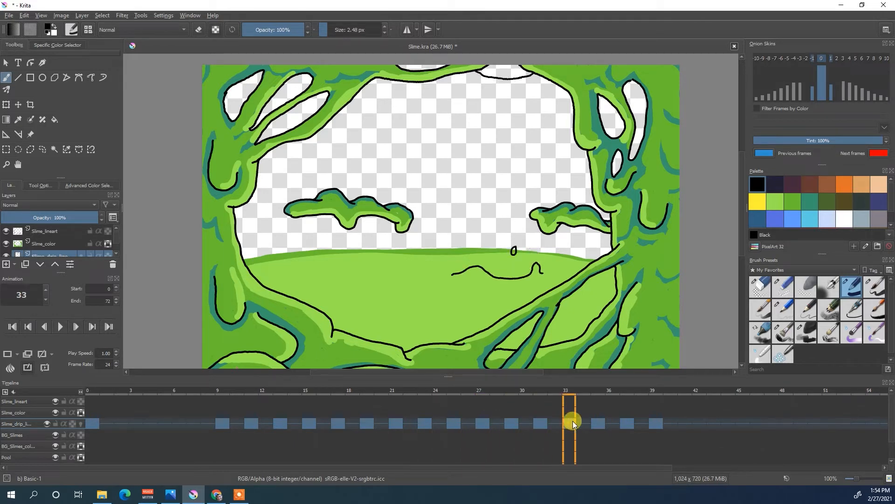
click(598, 423)
click(627, 423)
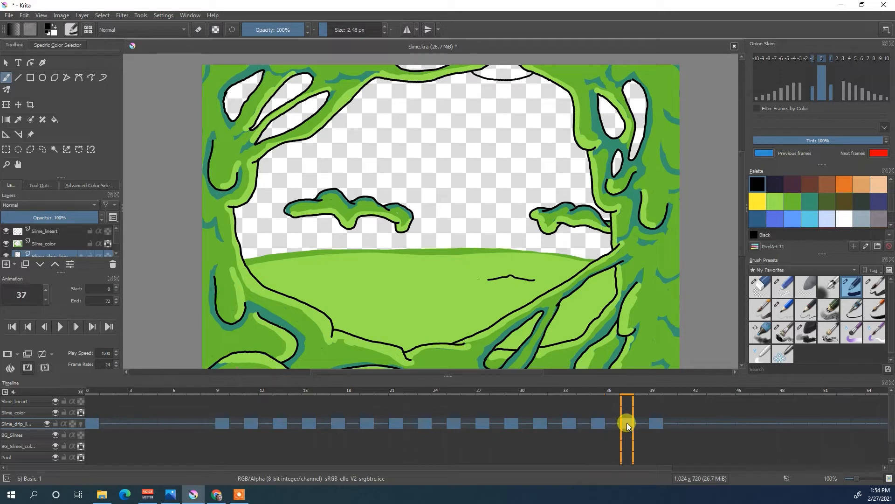
click(654, 422)
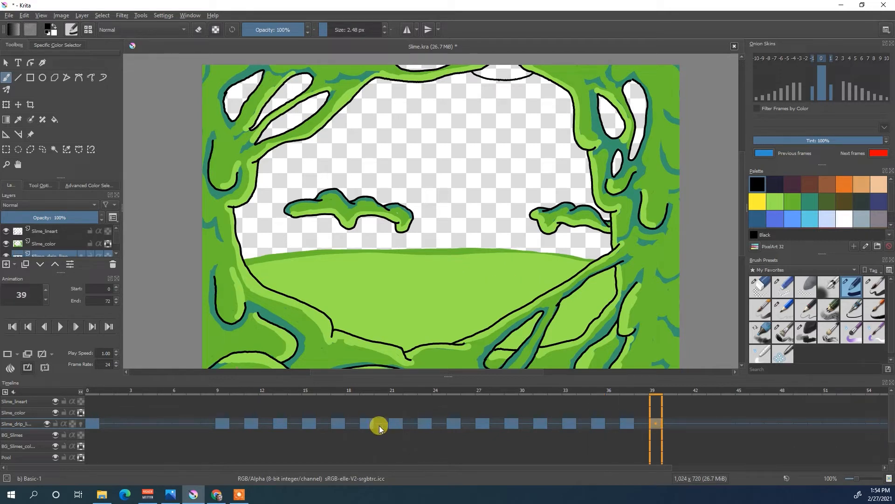
- Return to frame 0 and play the line-art drip animation twice, stopping playback each time
click(90, 423)
click(64, 330)
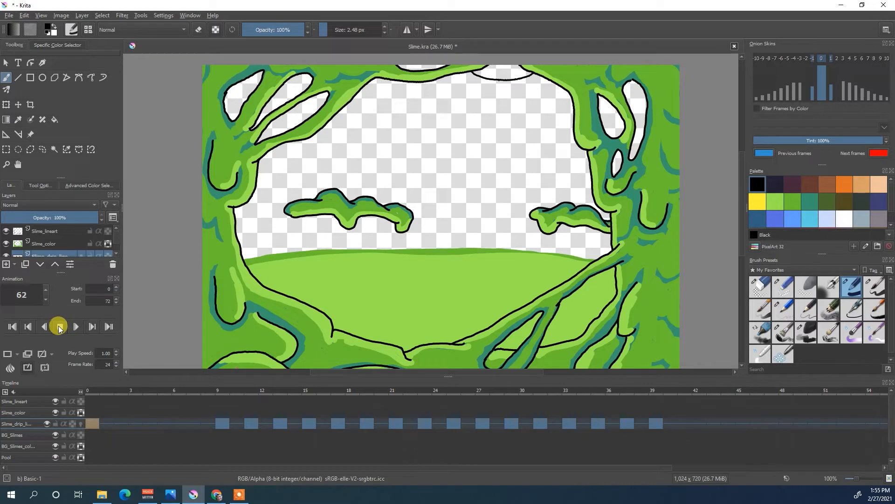
click(59, 328)
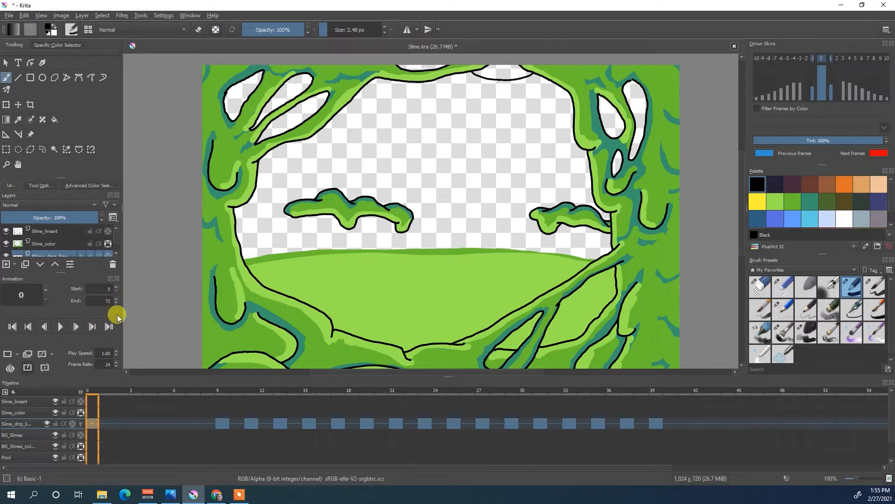
click(60, 327)
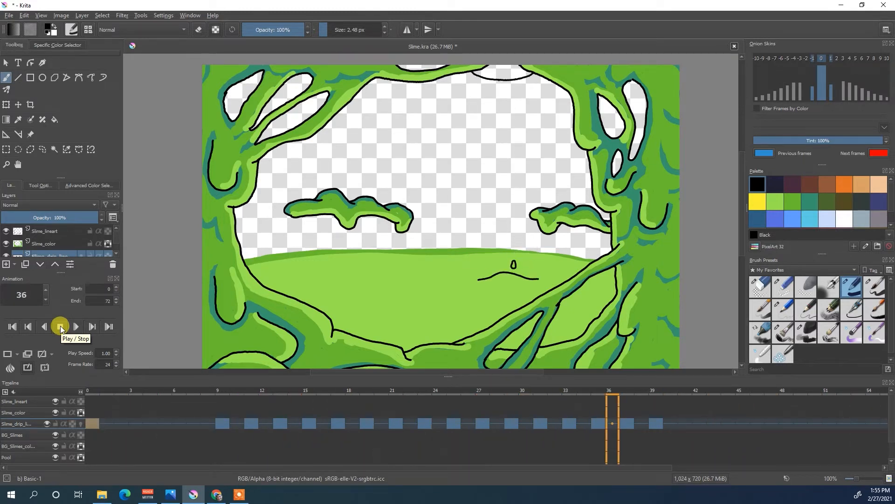
click(58, 328)
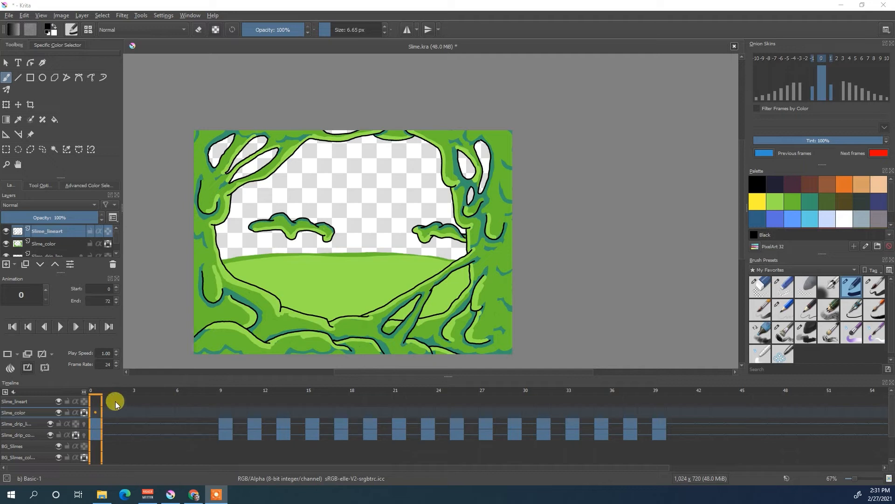
- Step through the slime drip colour keyframes from frame 0 to frame 39 to examine the coloured drip in each drawing
click(96, 435)
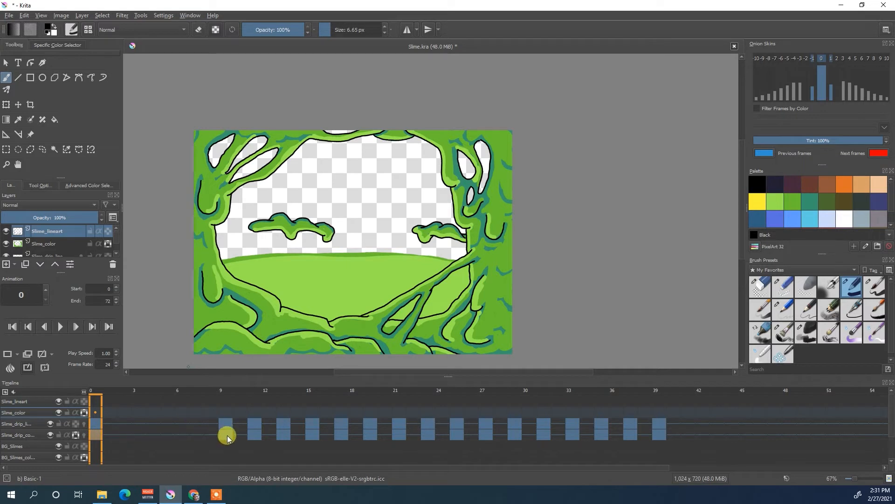
click(228, 435)
click(259, 437)
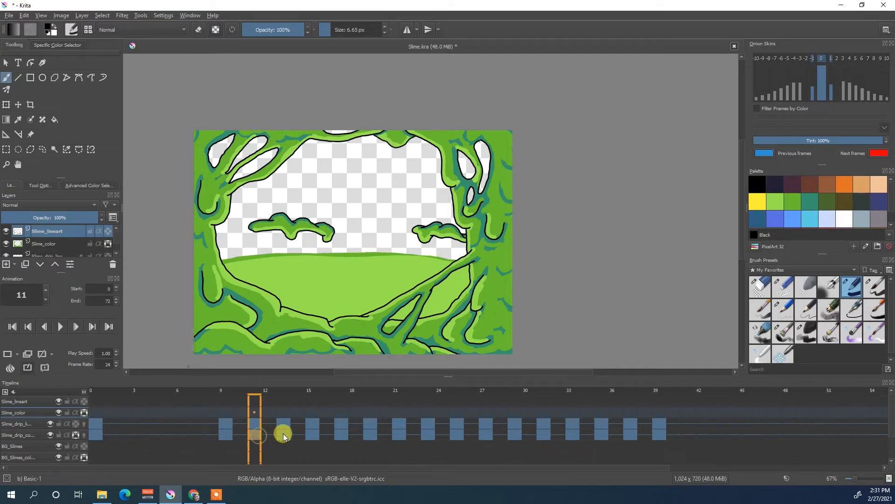
click(284, 433)
click(314, 434)
click(344, 435)
click(373, 434)
click(401, 434)
click(429, 434)
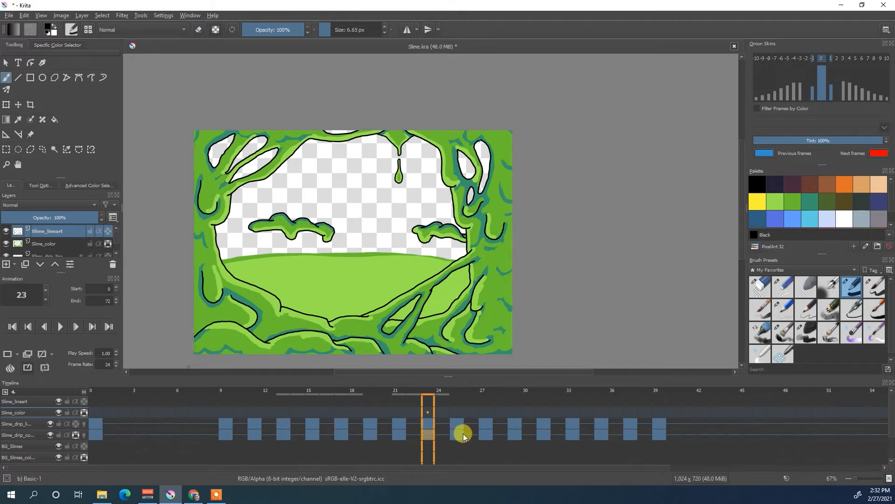
click(463, 433)
click(485, 435)
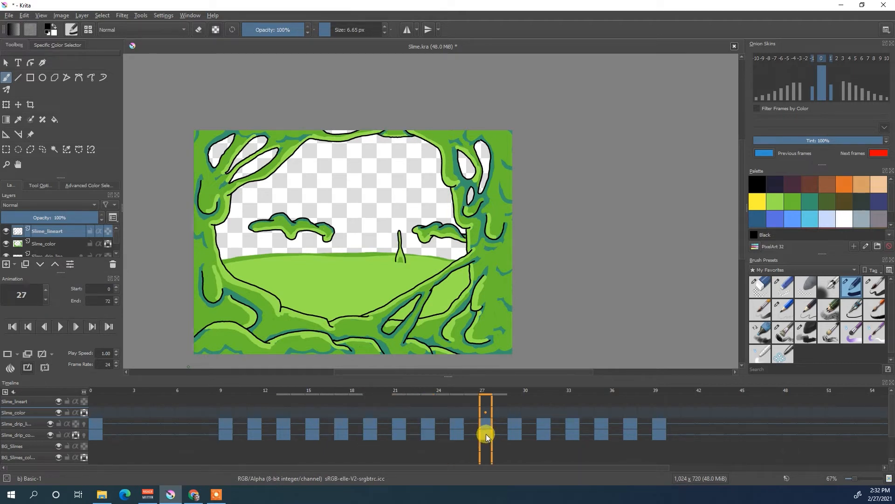
click(515, 436)
click(550, 435)
click(574, 435)
click(602, 435)
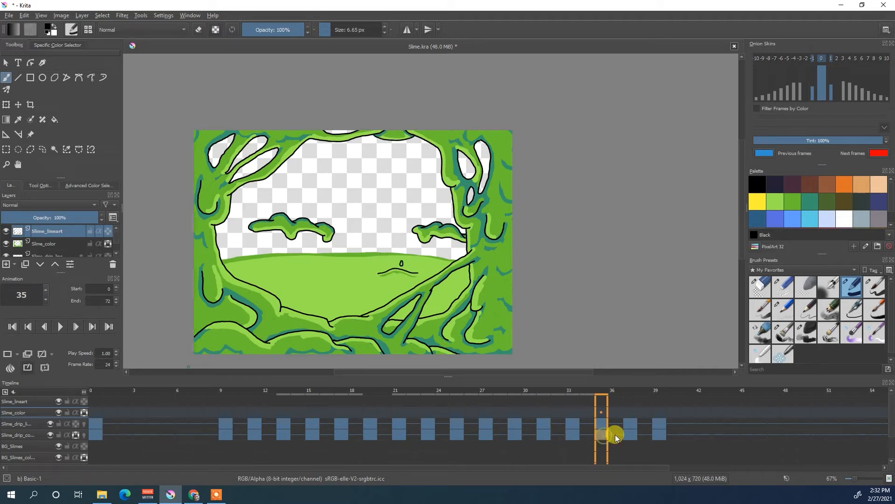
click(631, 435)
click(659, 434)
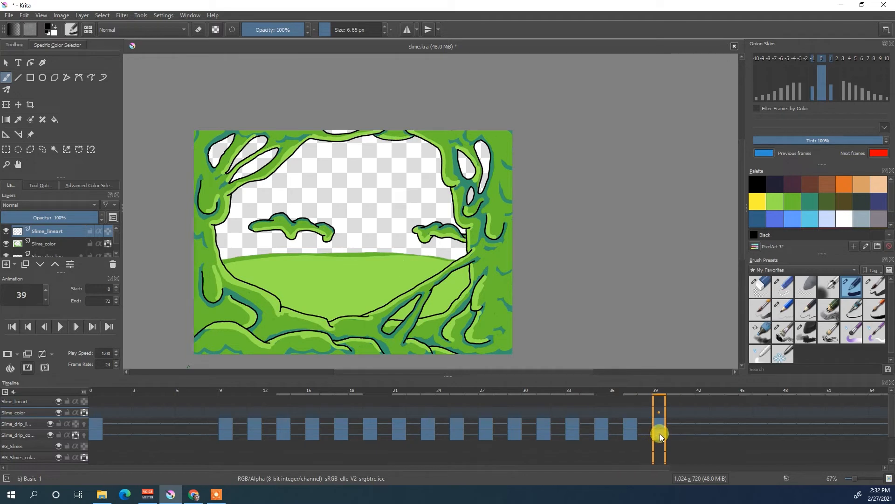
- Return to frame 0, play the coloured slime drip animation, and stop it
click(101, 436)
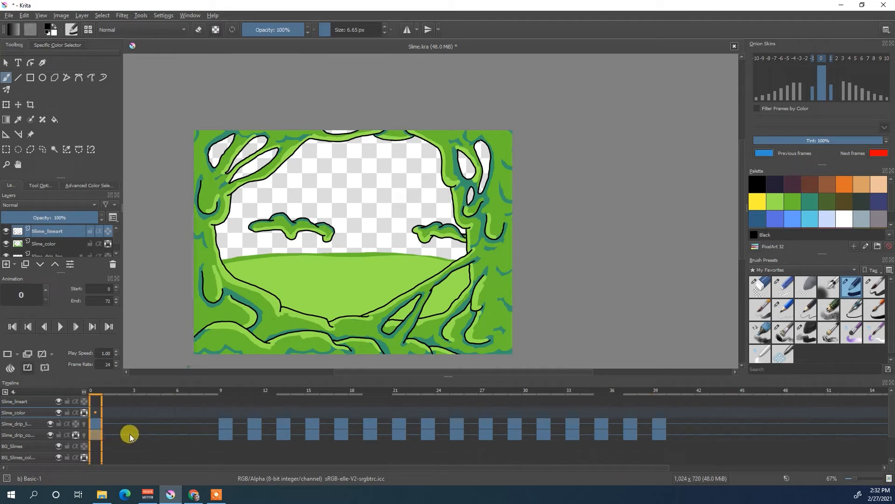
click(62, 325)
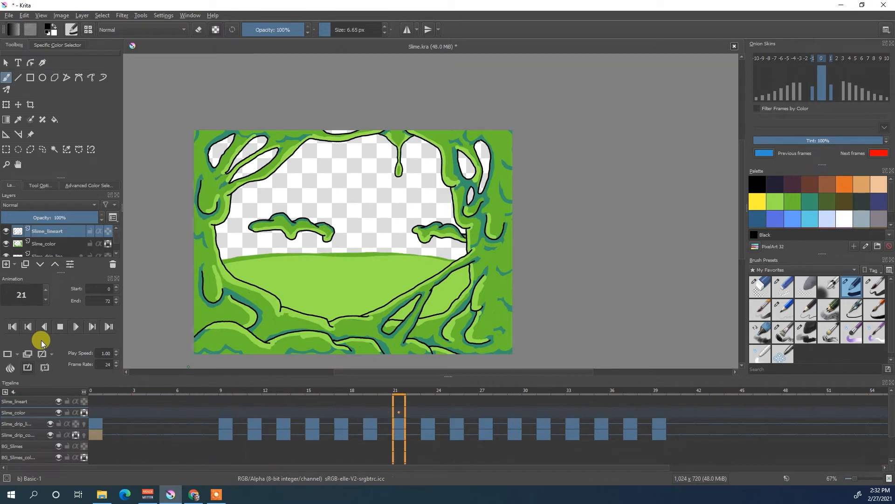
click(59, 326)
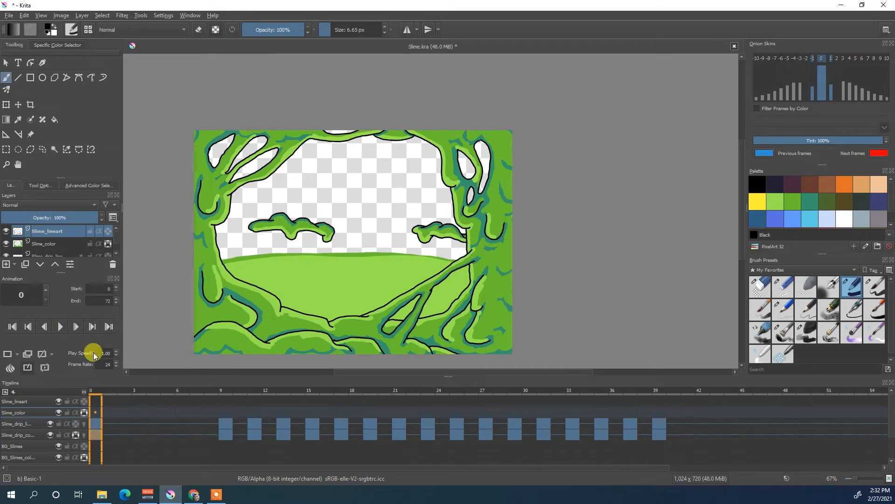
- Show the Pit_lineart and Pit_color layers and play the drip animation against the pit background
scroll(117, 253, down, 3)
scroll(116, 253, down, 4)
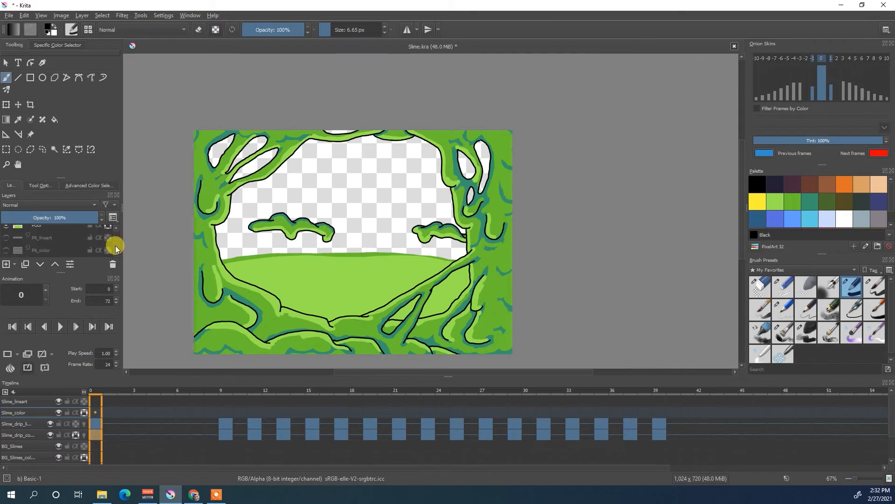
click(5, 238)
click(6, 250)
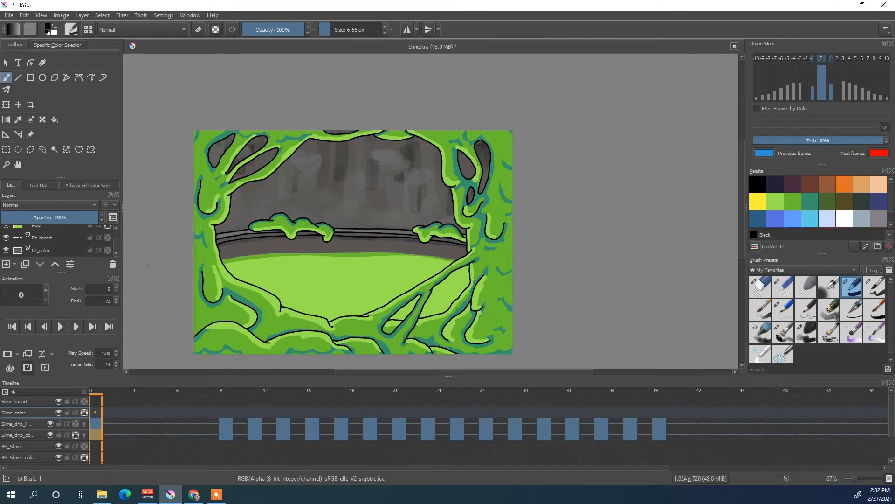
click(60, 326)
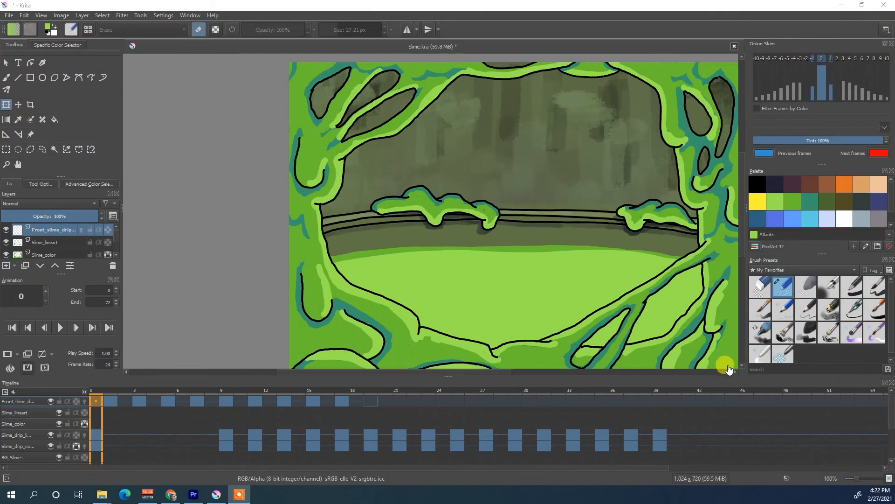
- Step through the front slime drip layer's keyframes from frame 1 to frame 17 to examine the blurred foreground drip
click(735, 372)
click(735, 371)
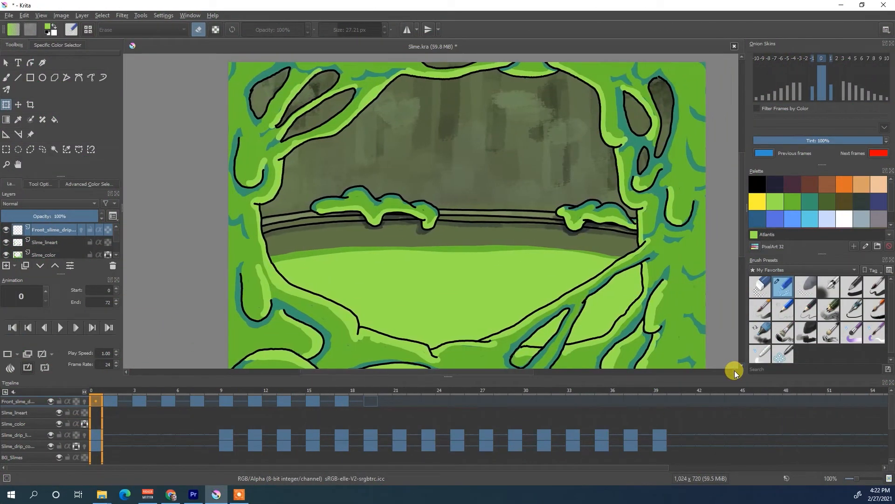
click(735, 372)
click(742, 365)
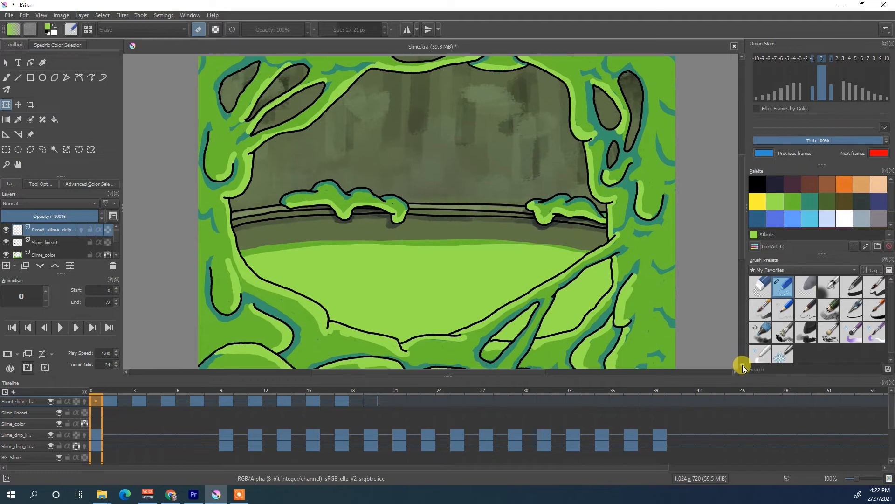
click(742, 365)
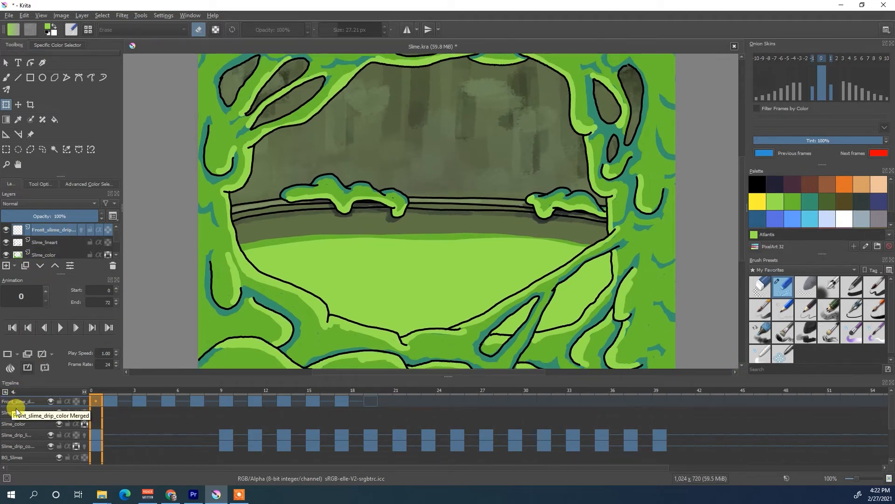
click(111, 400)
click(144, 399)
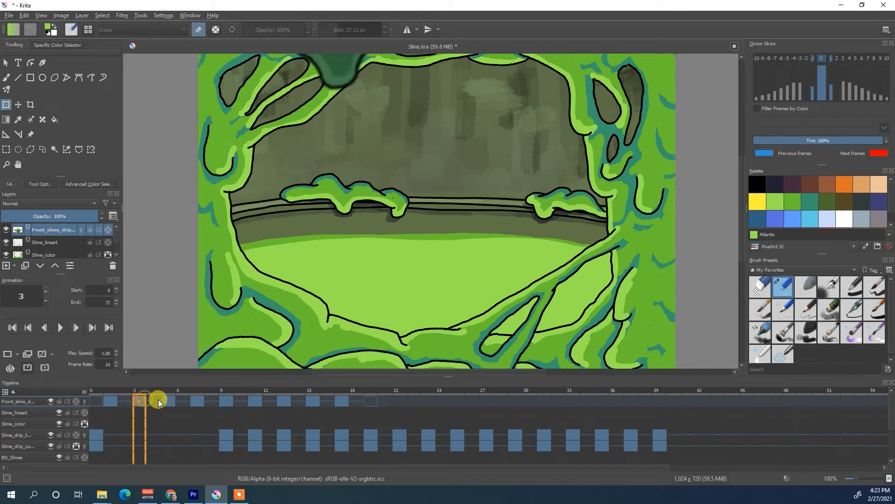
click(170, 401)
click(201, 401)
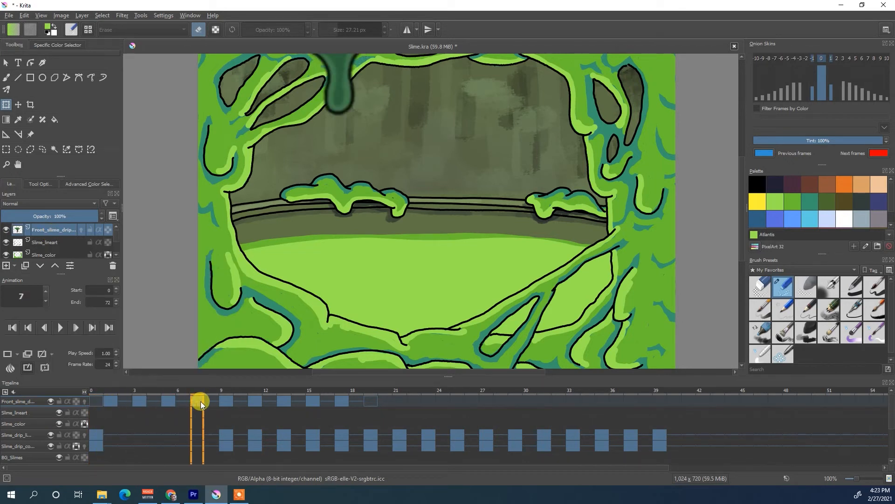
click(226, 401)
click(260, 400)
click(284, 399)
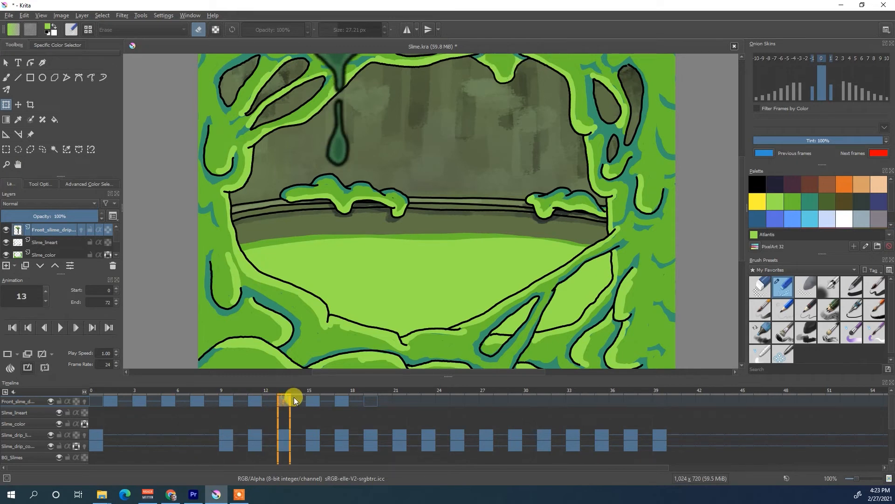
click(316, 401)
click(345, 402)
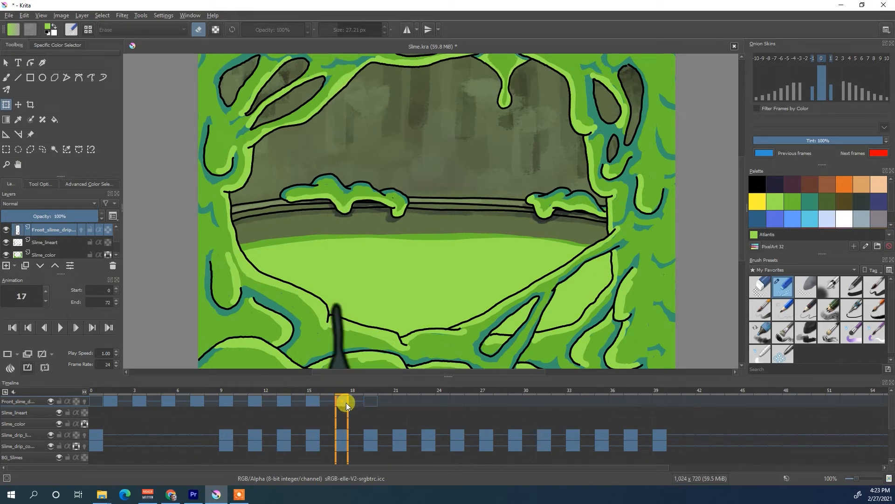
- Examine the Gaussian Blur settings for the front slime drip's drawing at frame 3 and close them without applying
click(111, 400)
click(139, 400)
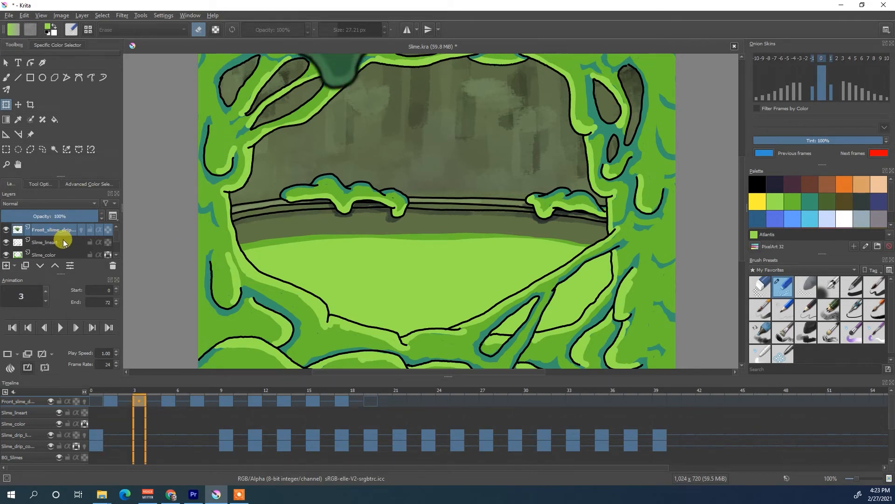
click(123, 17)
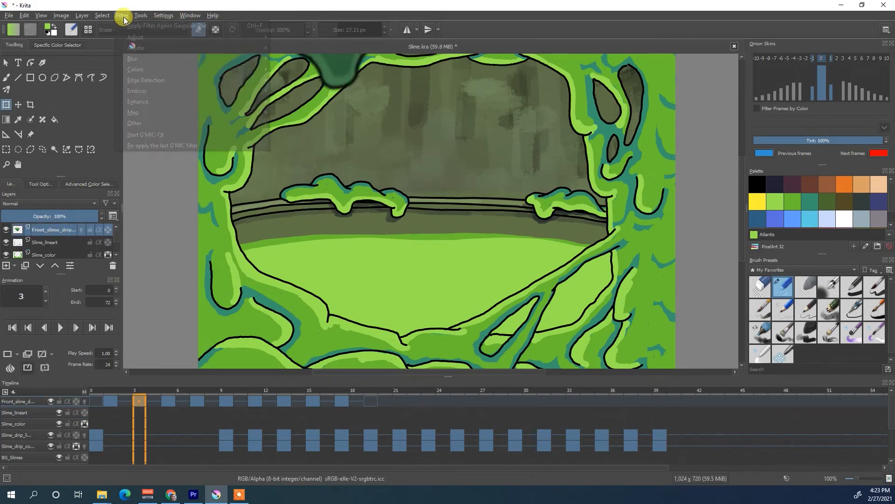
mouse_move(136, 57)
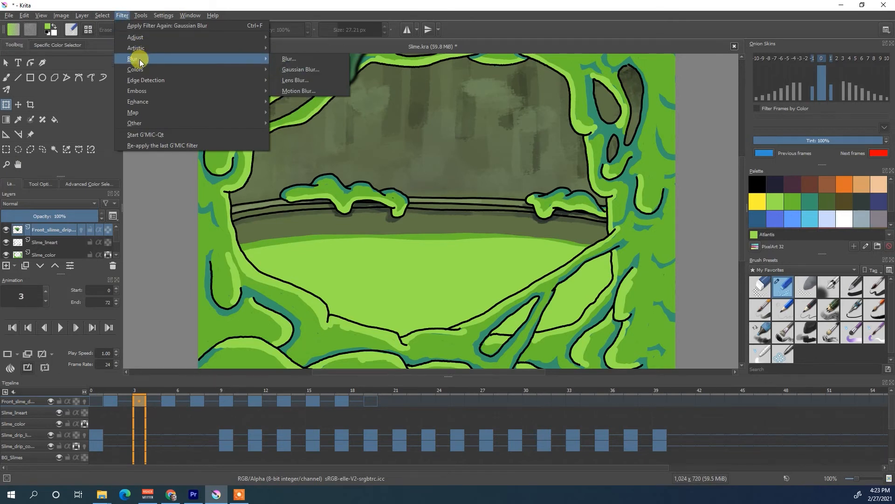
click(333, 70)
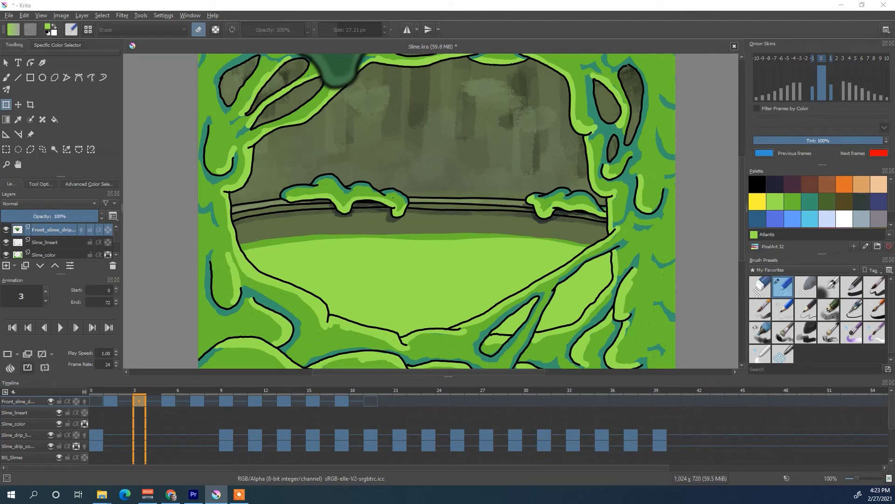
drag(637, 234, 570, 110)
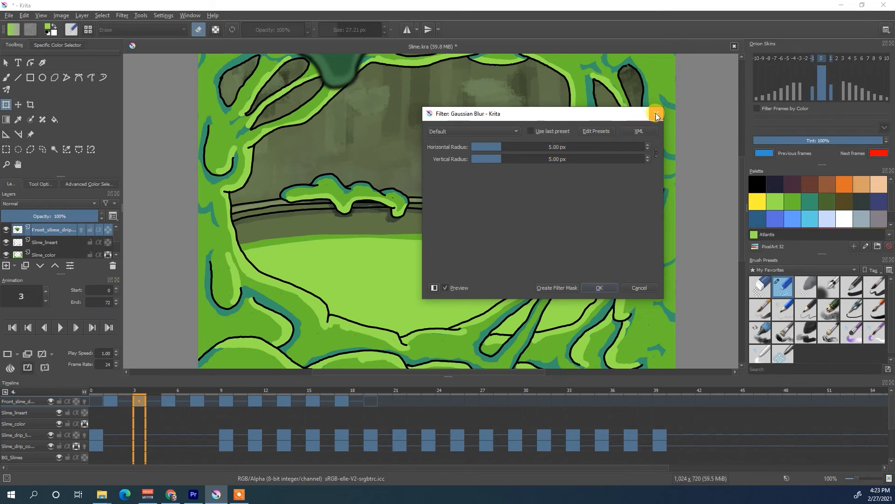
click(655, 113)
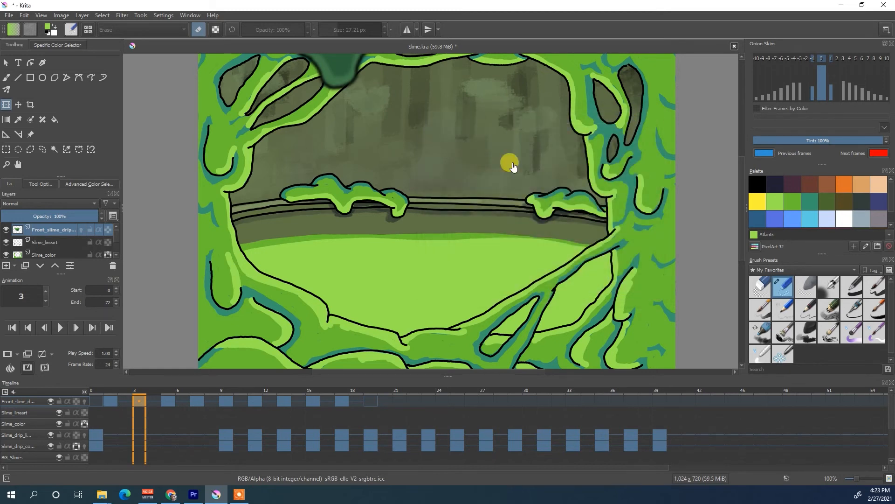
- Try an HSV adjustment on the front slime drip at frame 3 with hue 20, saturation -49 and lightness -45, without applying it
click(121, 16)
mouse_move(131, 38)
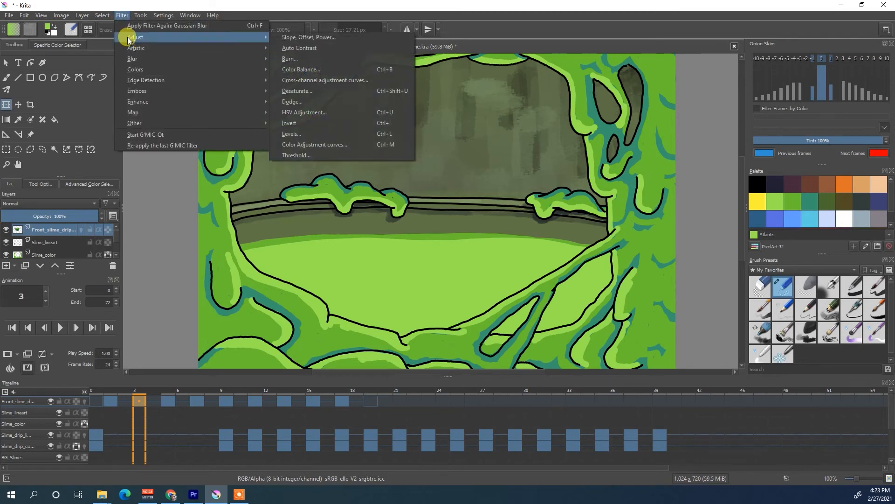
click(317, 113)
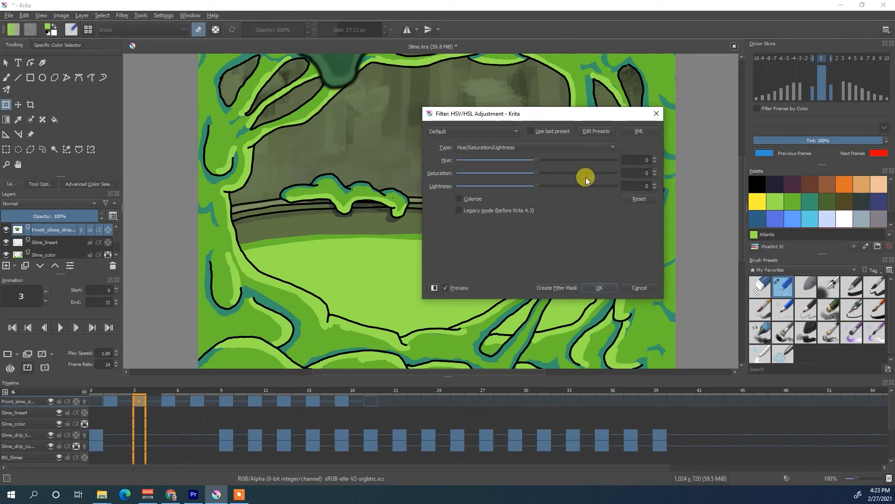
drag(535, 174, 497, 176)
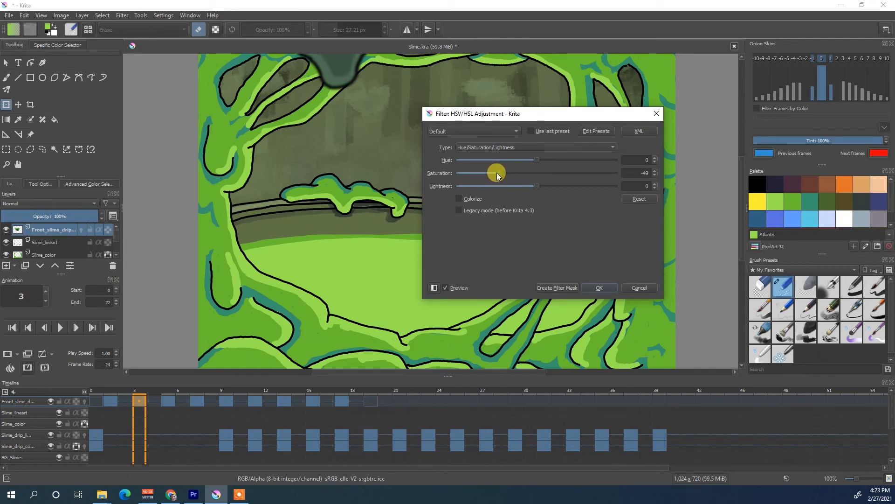
drag(502, 187, 497, 188)
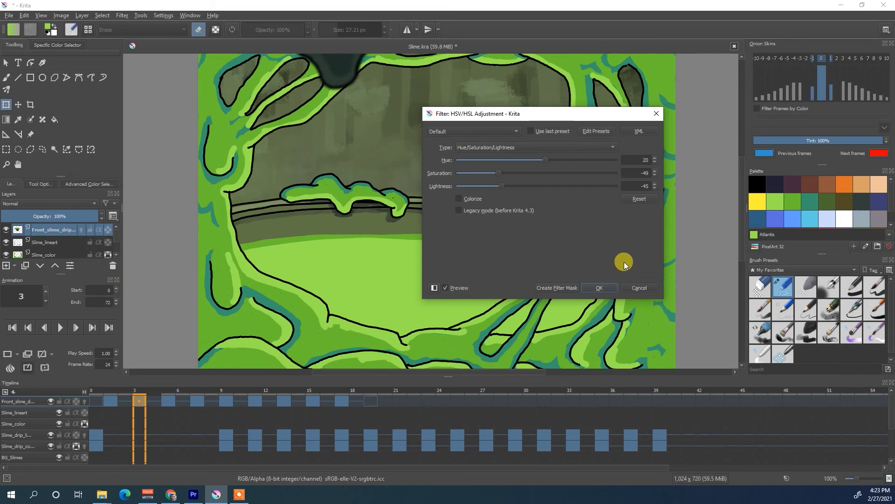
click(641, 286)
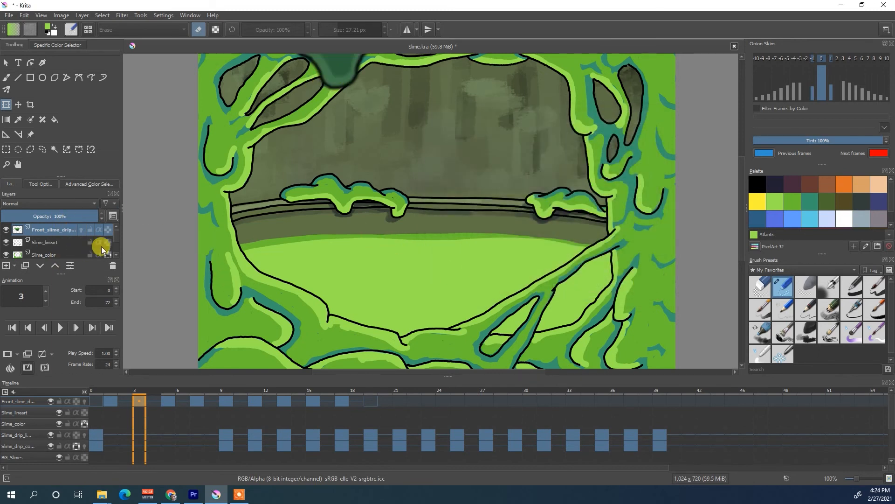
- Select the Copy of Pit_color overlay layer and toggle its visibility off and on to compare its effect on the pit background
scroll(116, 252, down, 3)
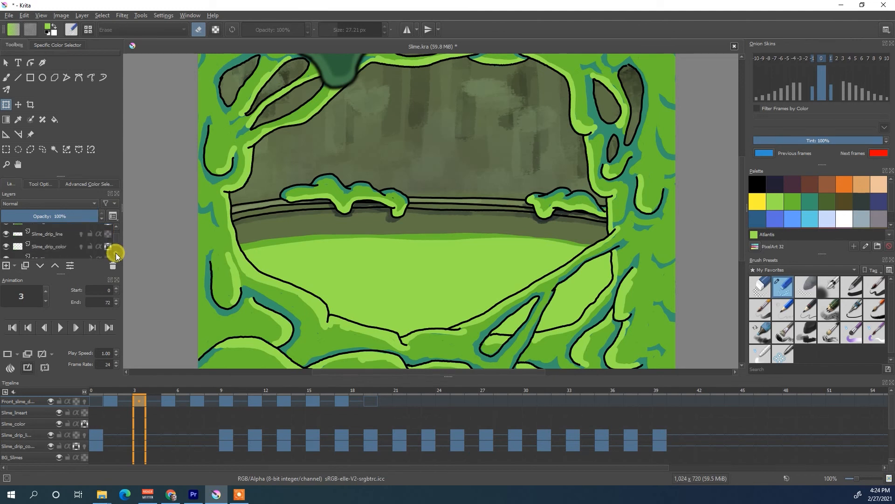
scroll(116, 253, down, 3)
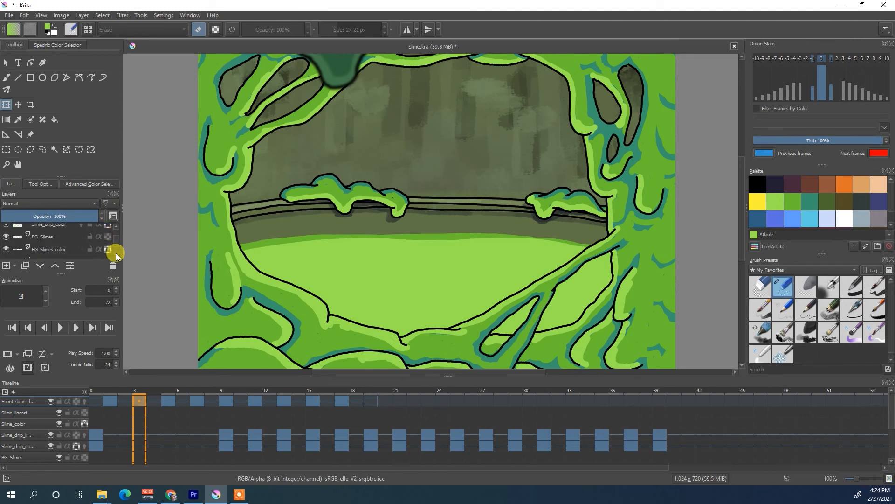
scroll(116, 253, down, 3)
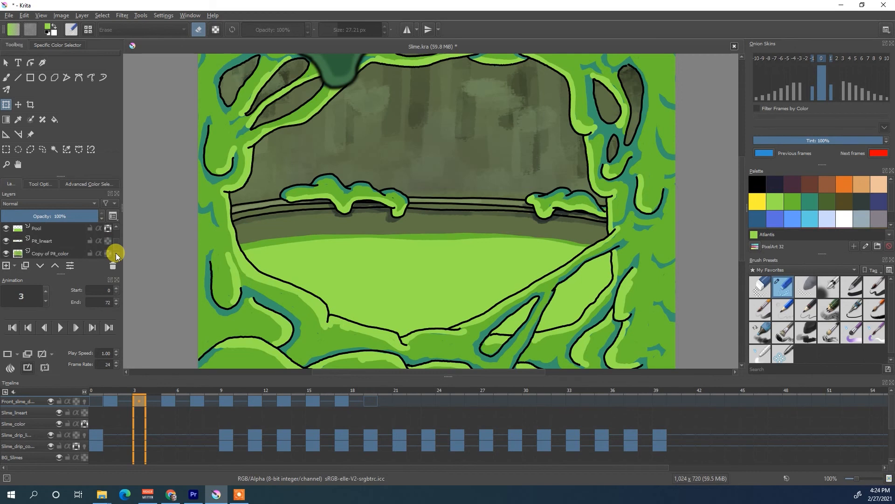
click(79, 244)
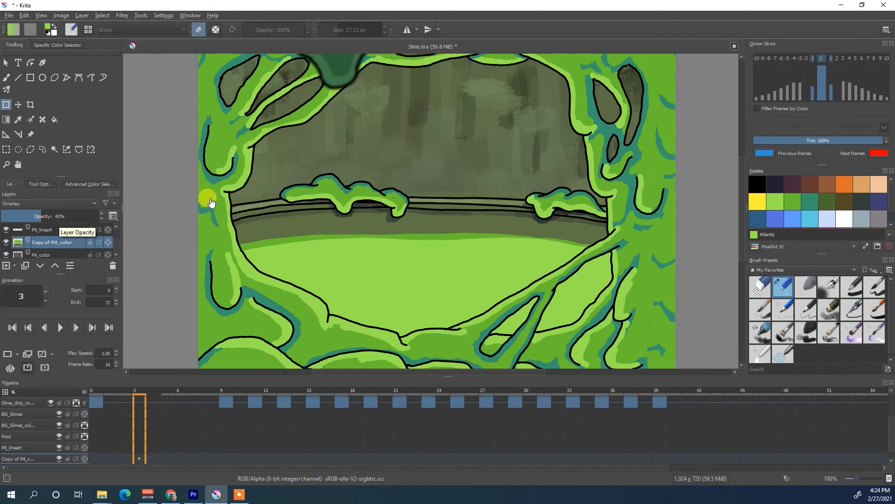
click(9, 243)
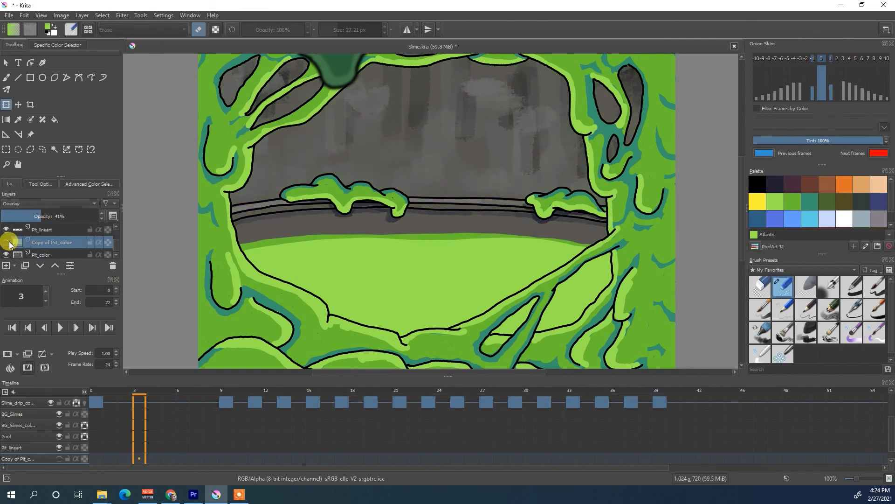
click(9, 243)
click(9, 243)
click(9, 243)
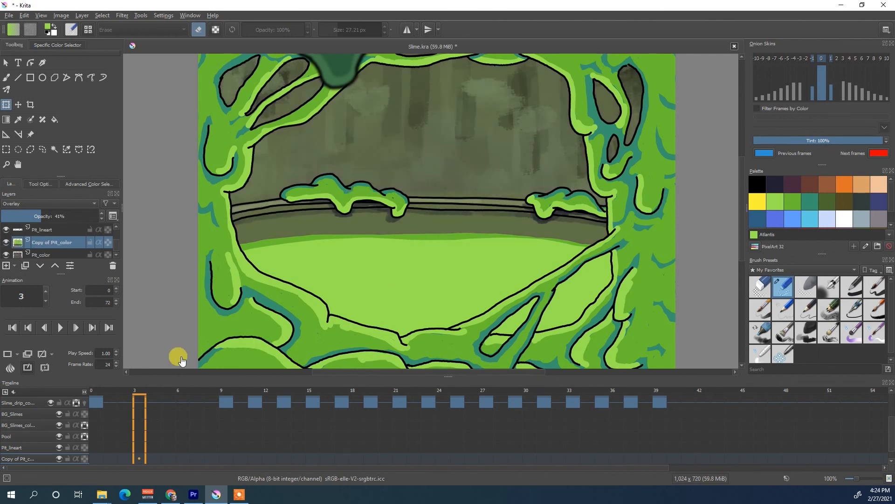
- Play the complete slime pit animation with all layers shown, and stop it
click(61, 327)
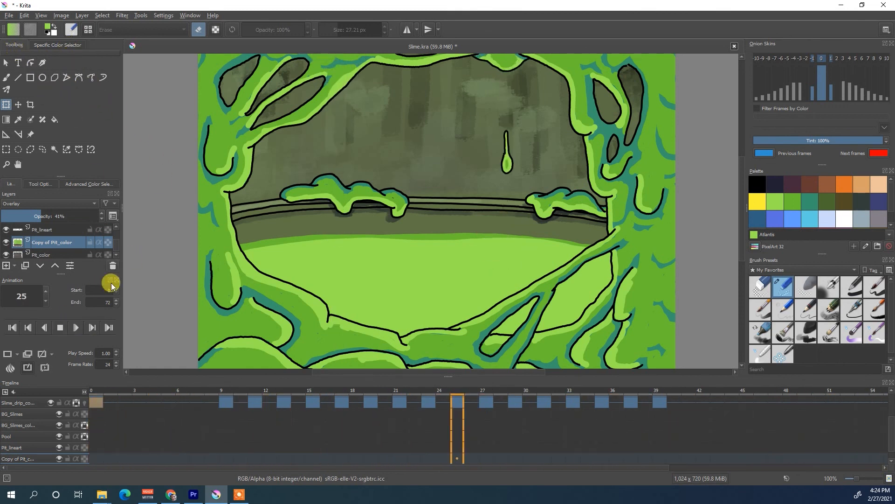
click(60, 328)
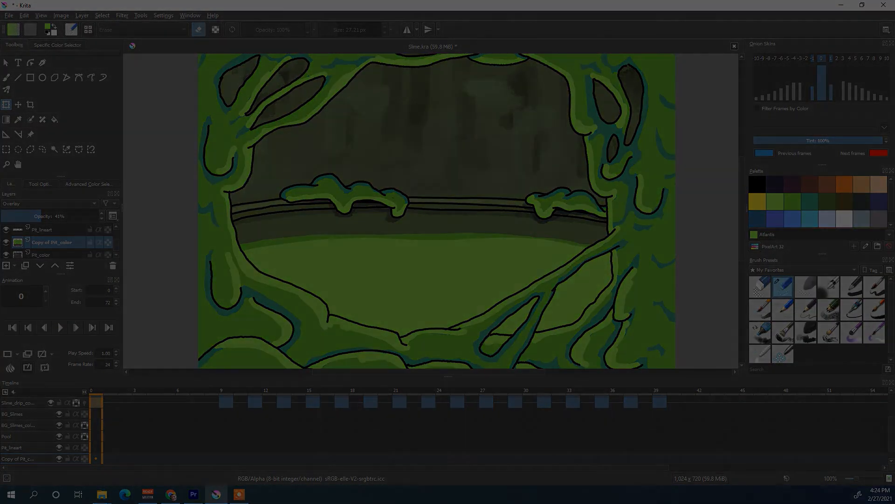